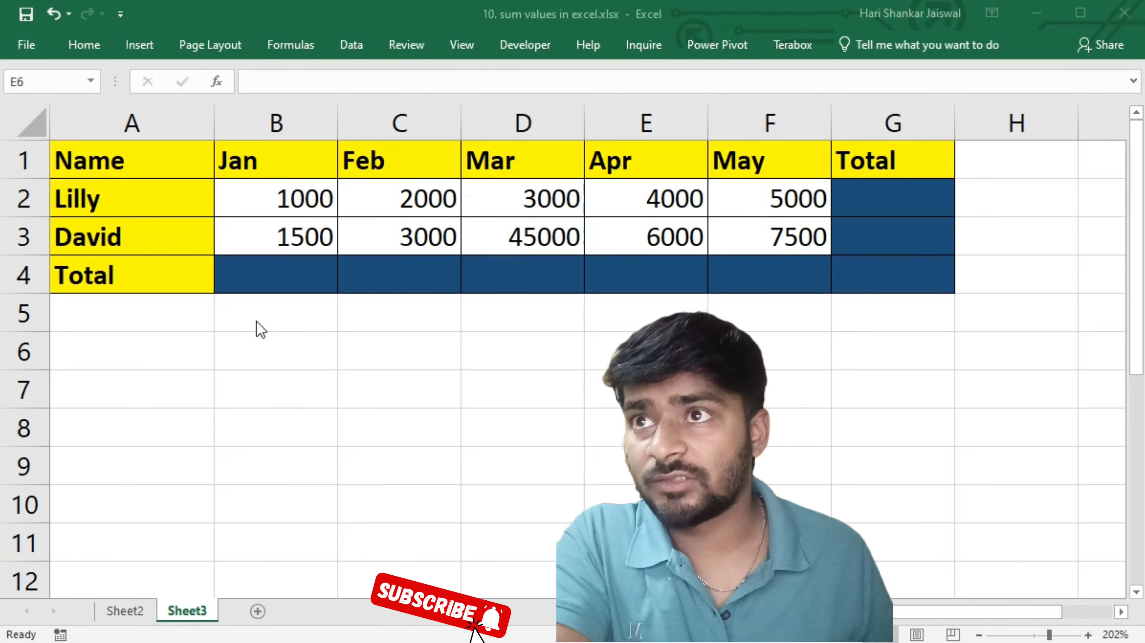
left_click(148, 170)
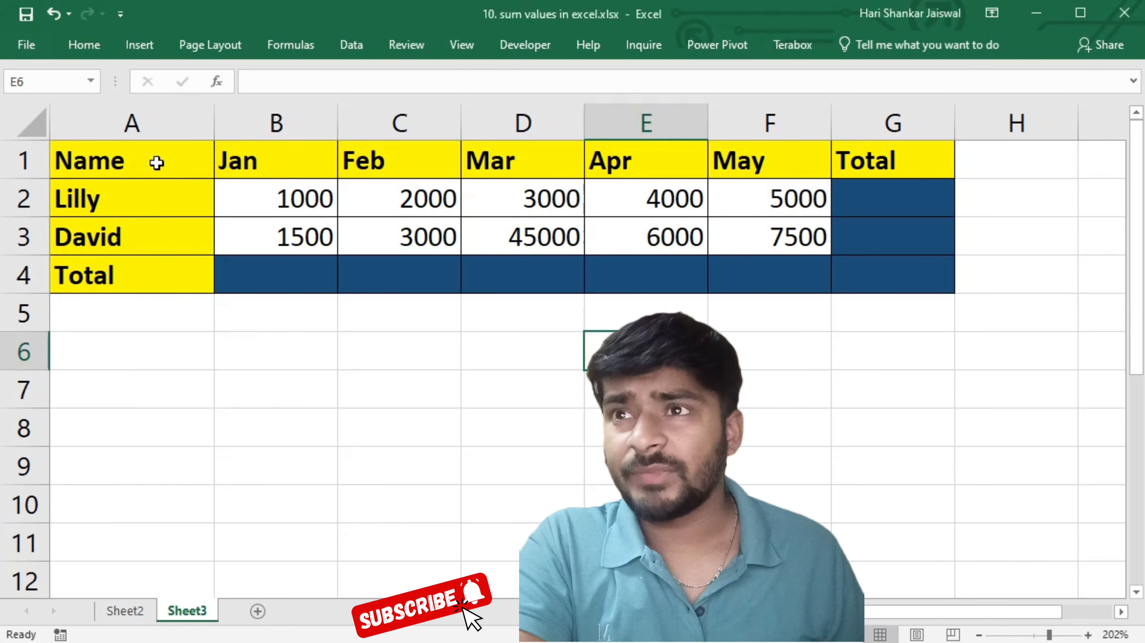
left_click_drag(264, 160, 783, 178)
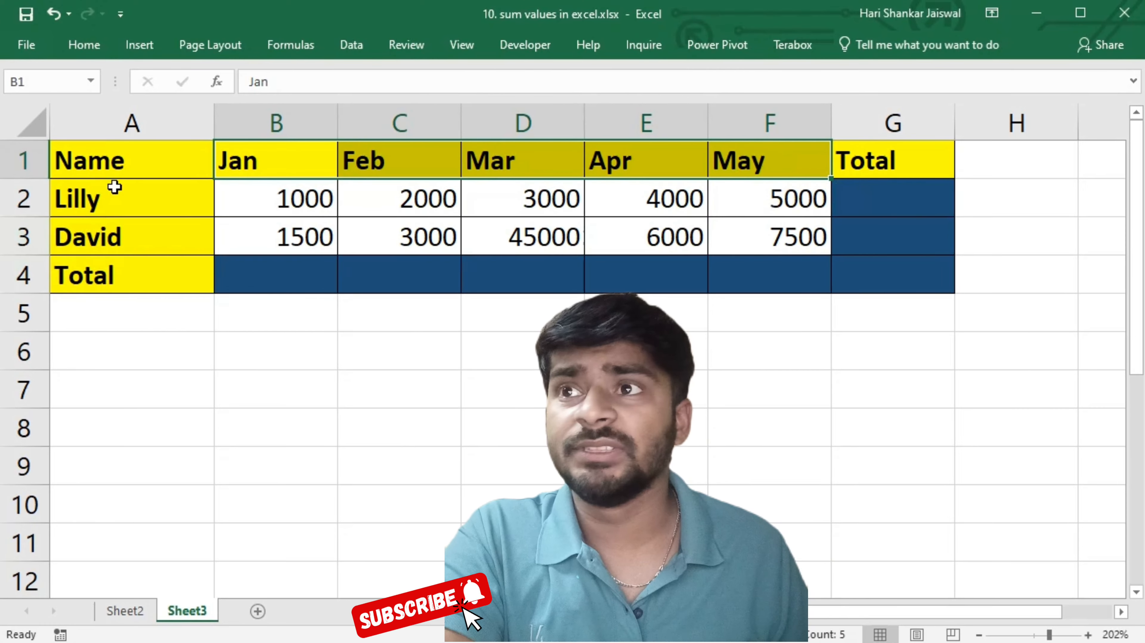
left_click_drag(112, 185, 138, 287)
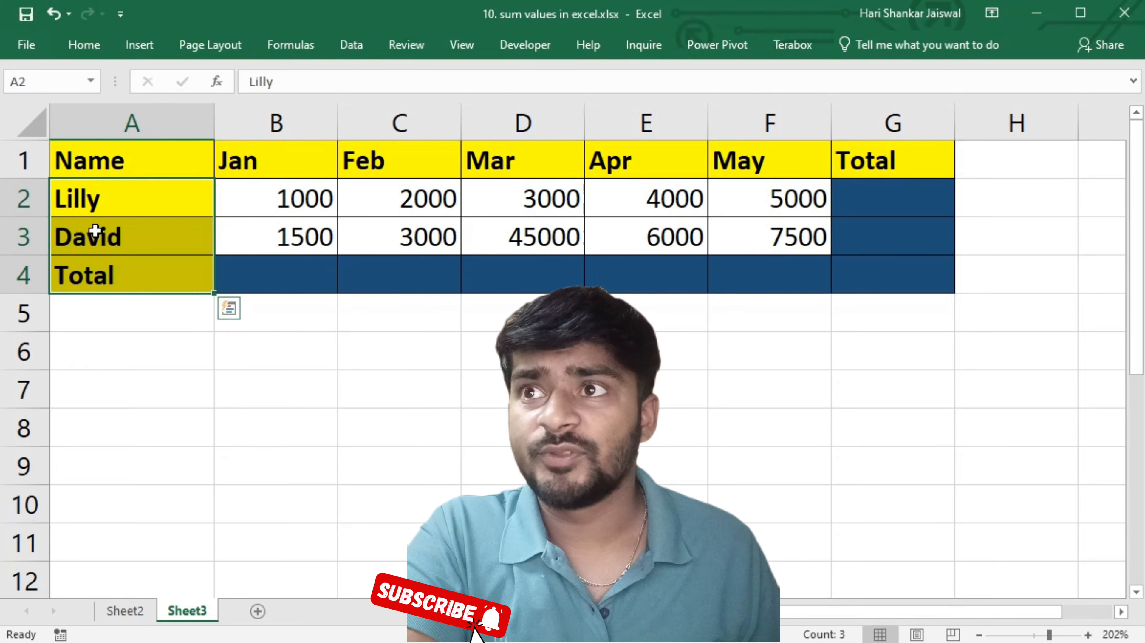
left_click(125, 198)
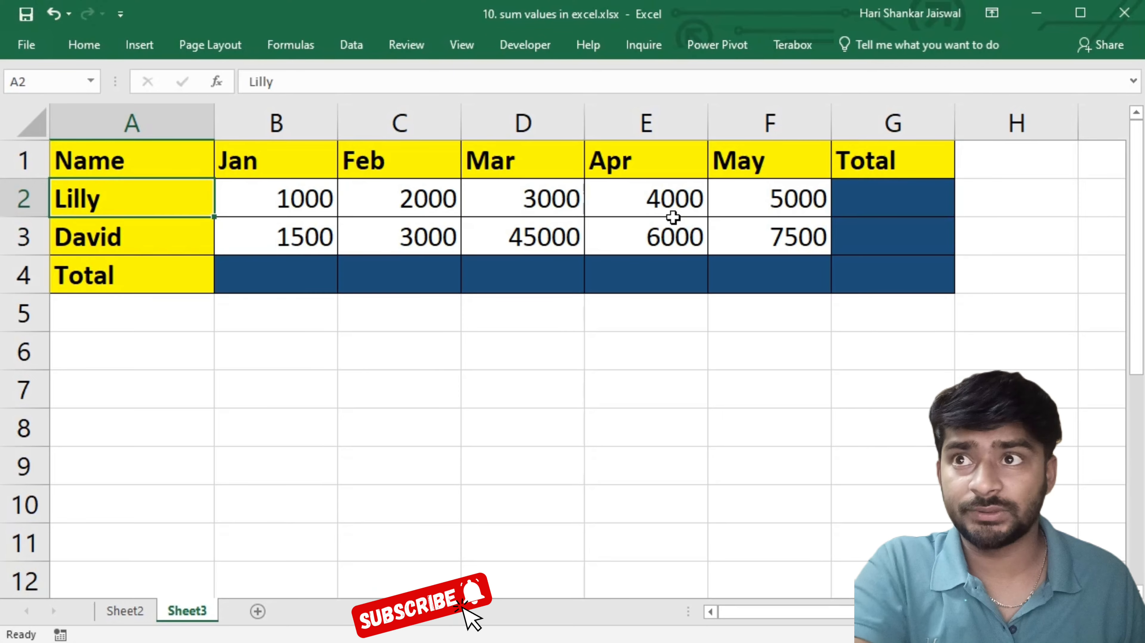
left_click(879, 208)
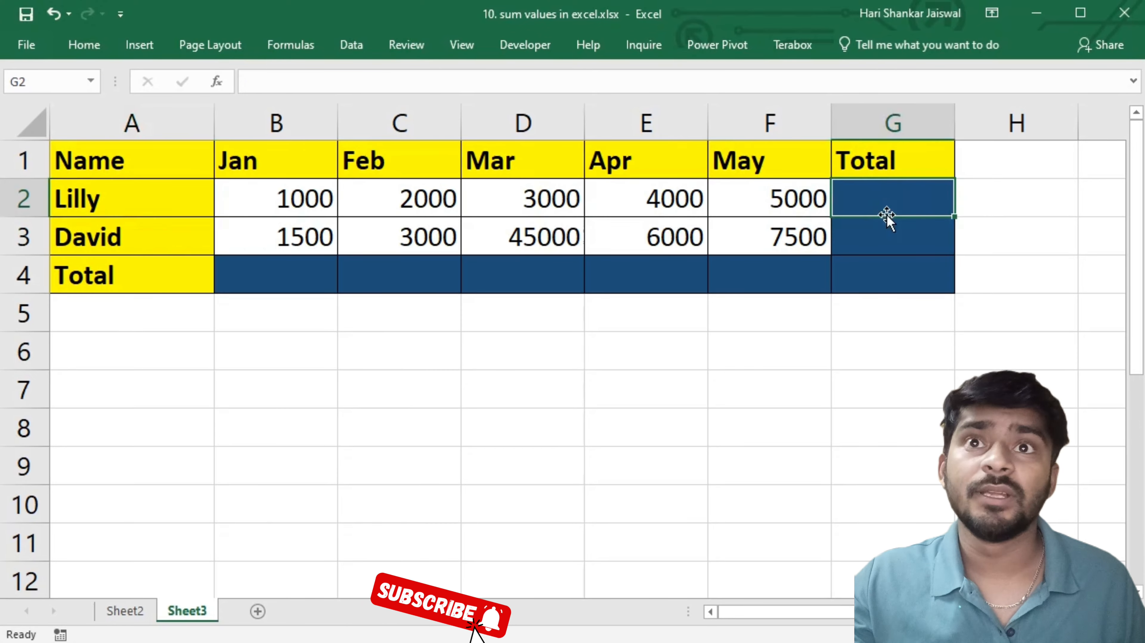
left_click(93, 204)
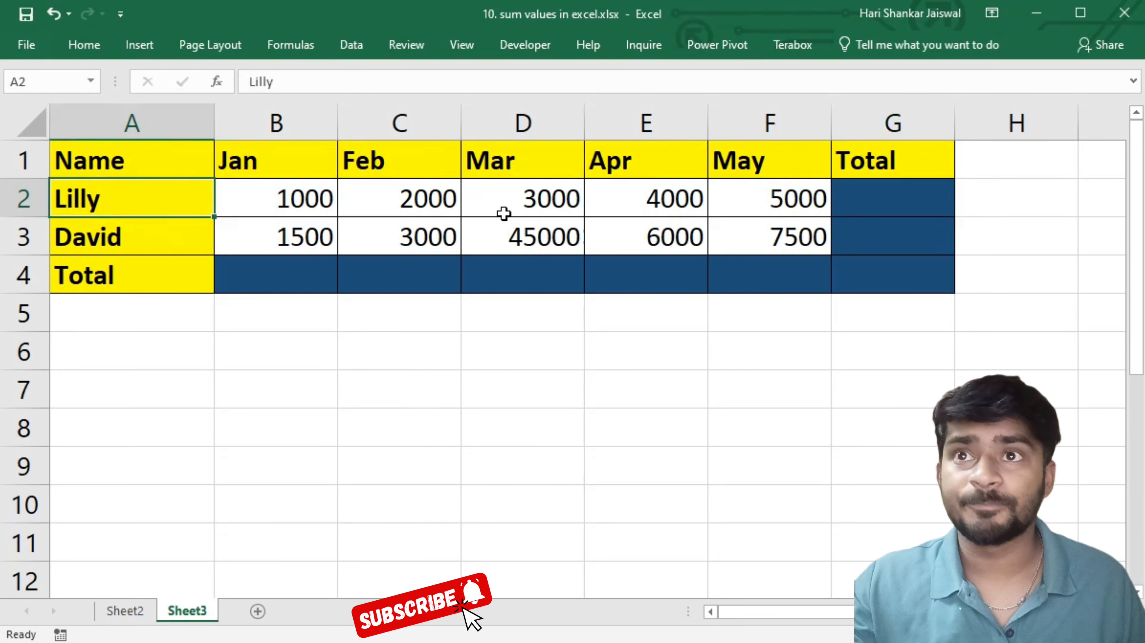
Total the first person's months in G2 with the formula =B2+C2+D2+E2+F2 and fill it down to G3
left_click(869, 195)
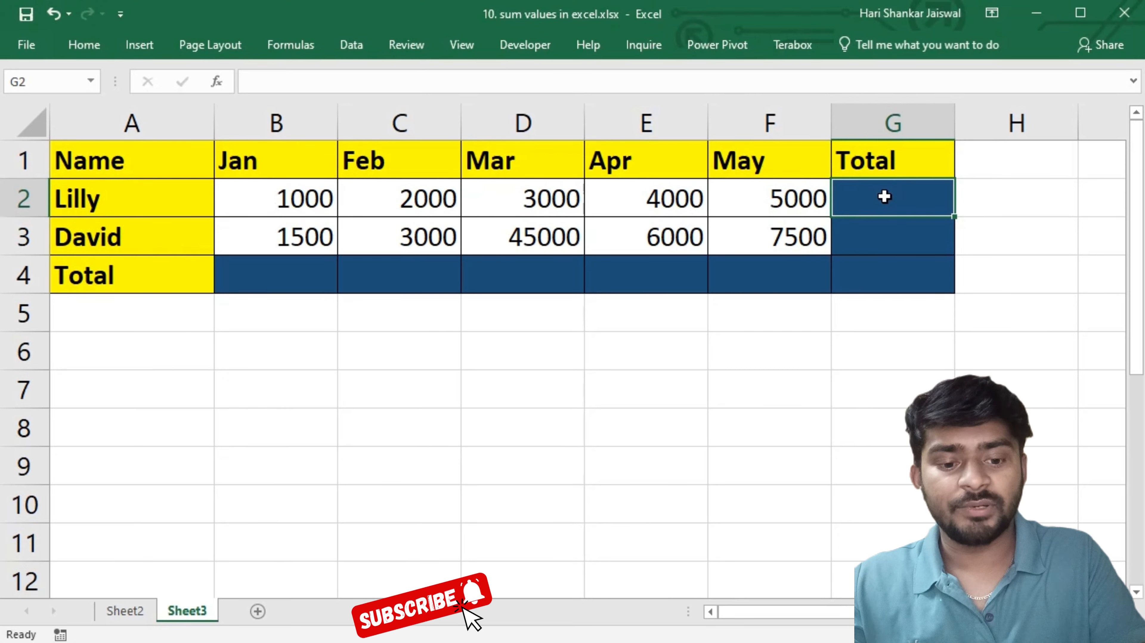
type("=")
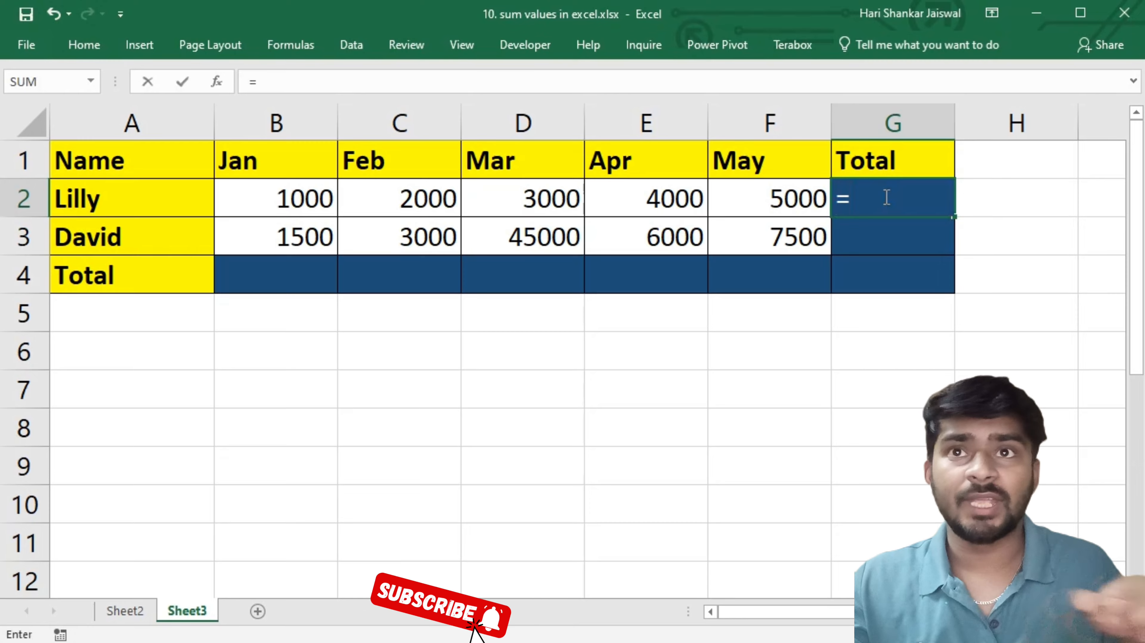
left_click(305, 203)
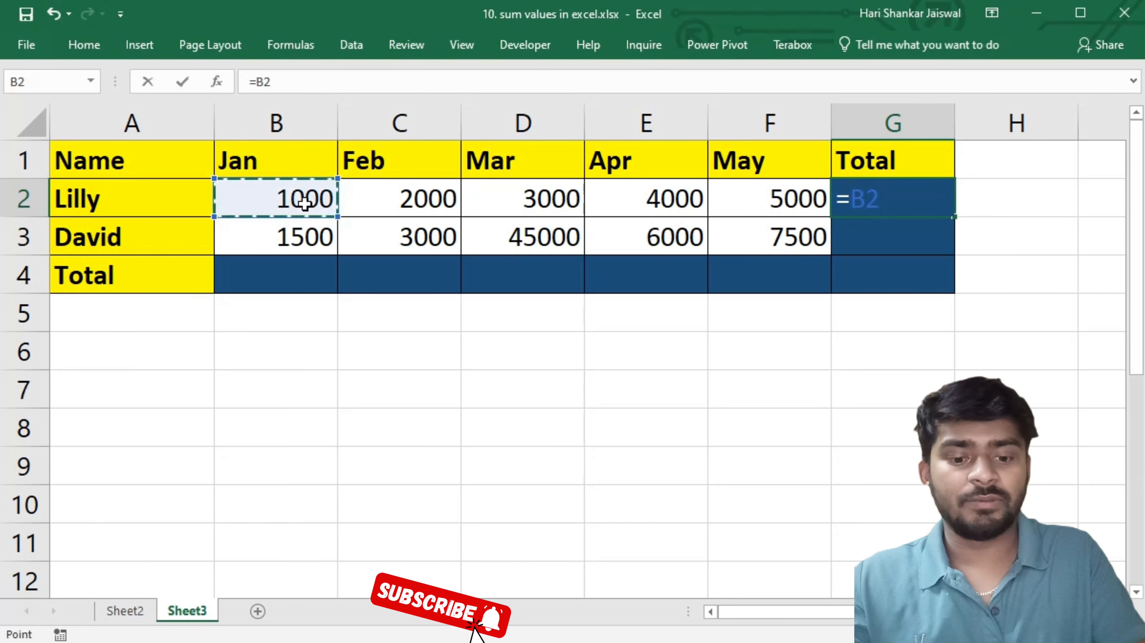
type("+")
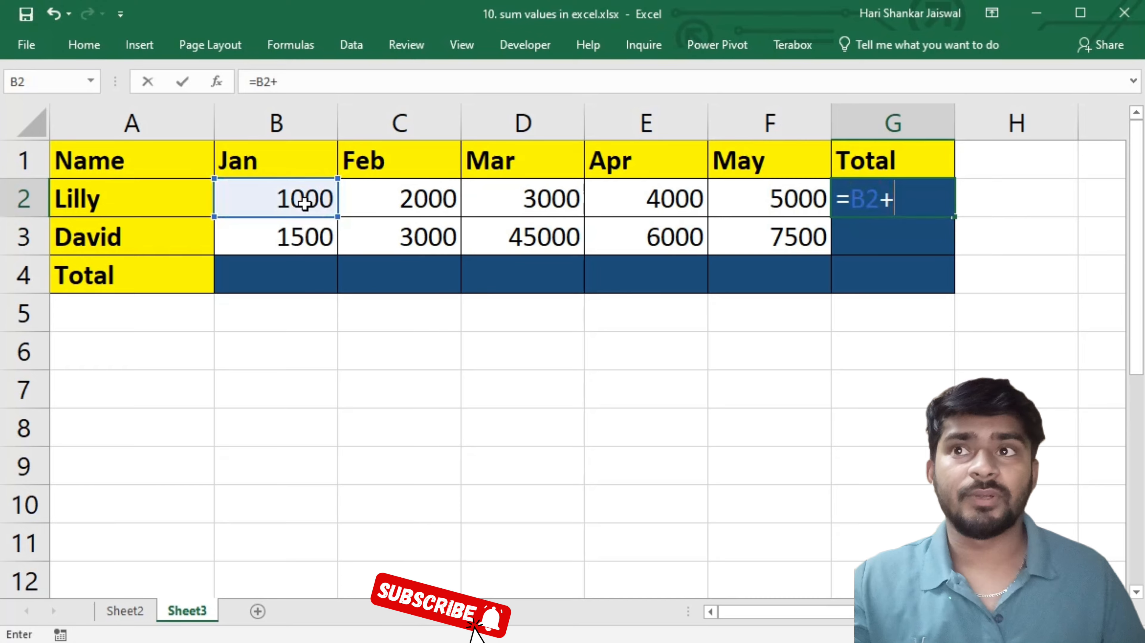
left_click(398, 208)
type("+")
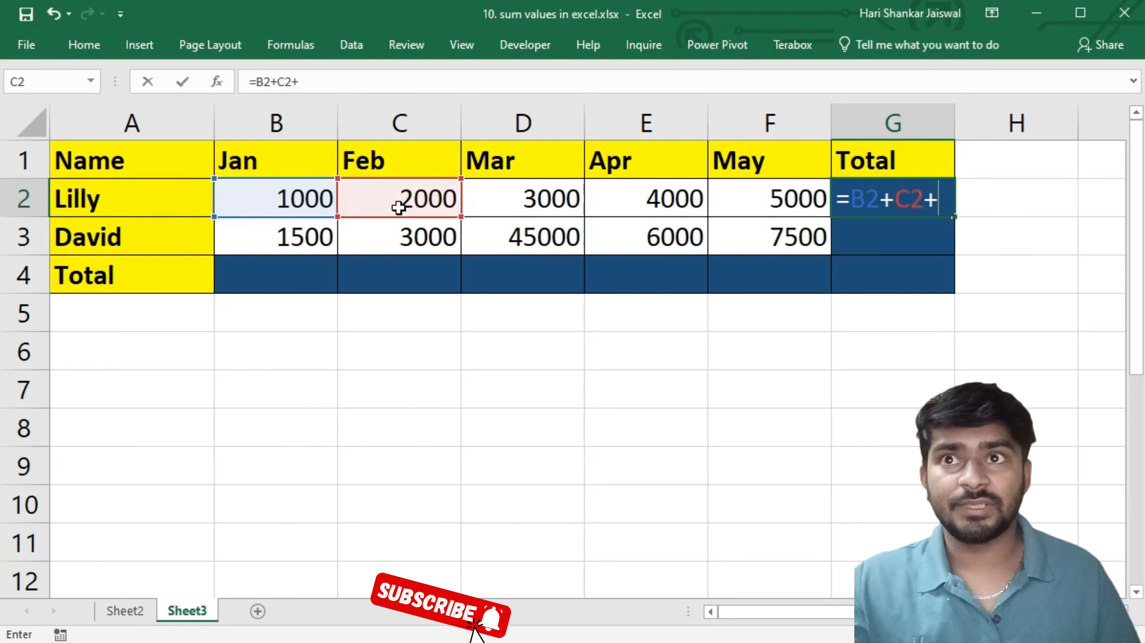
left_click(492, 198)
type("+")
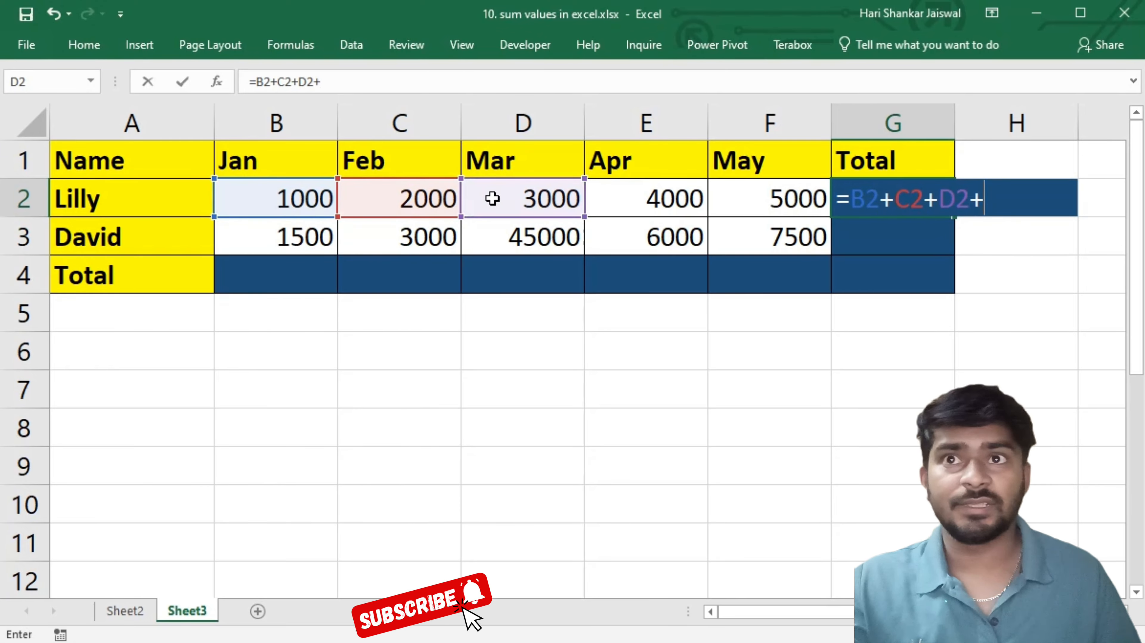
left_click(661, 203)
type("+")
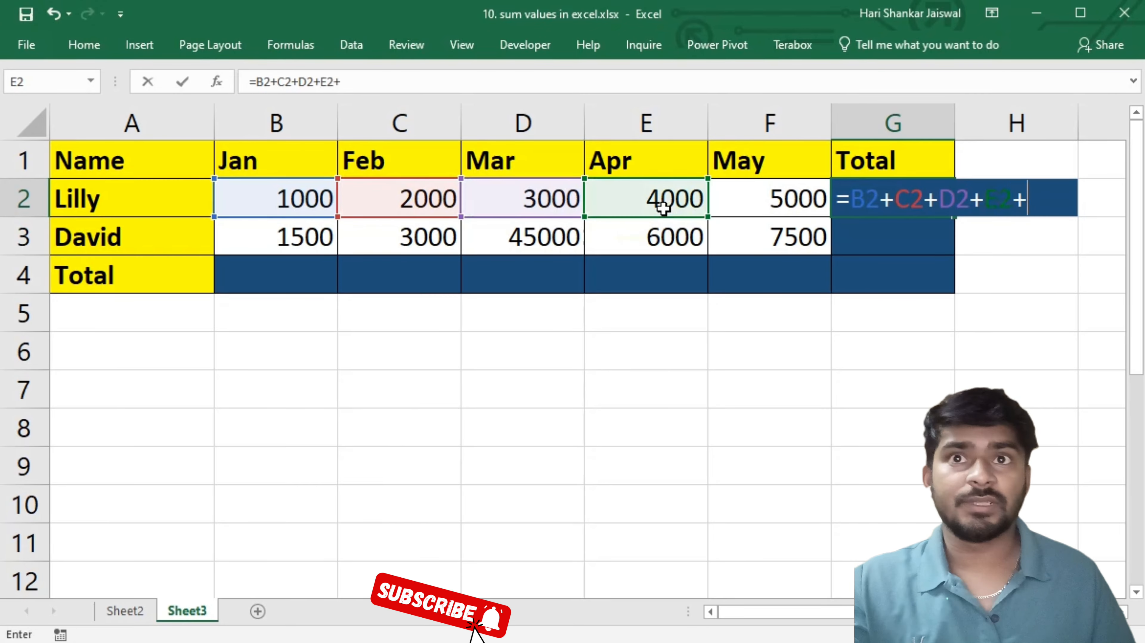
left_click(764, 195)
key("Return")
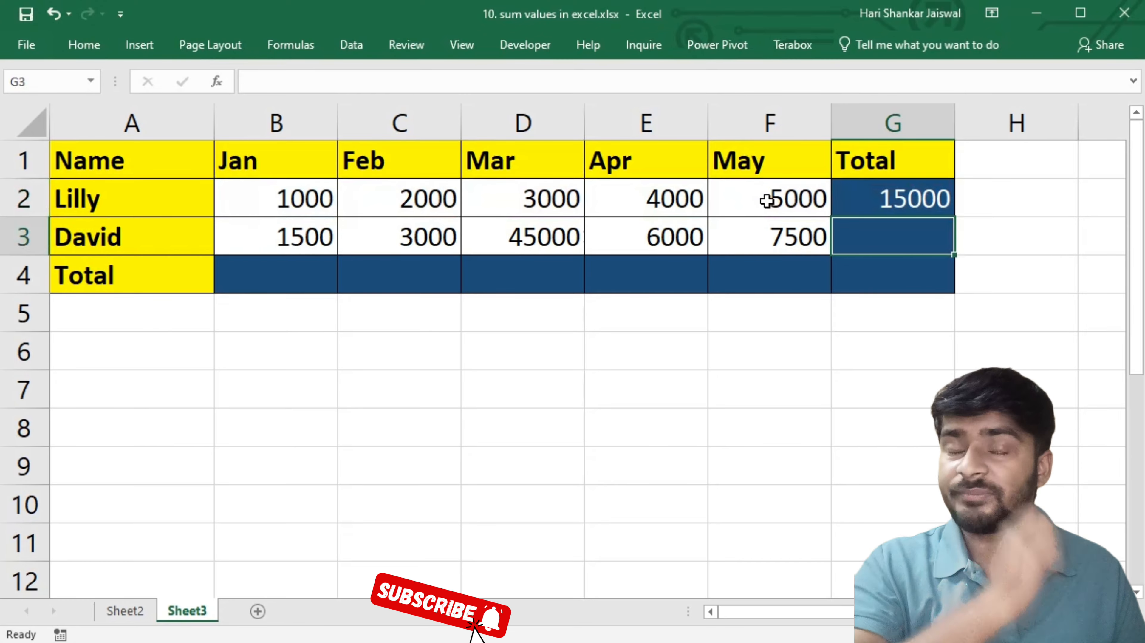
left_click(891, 192)
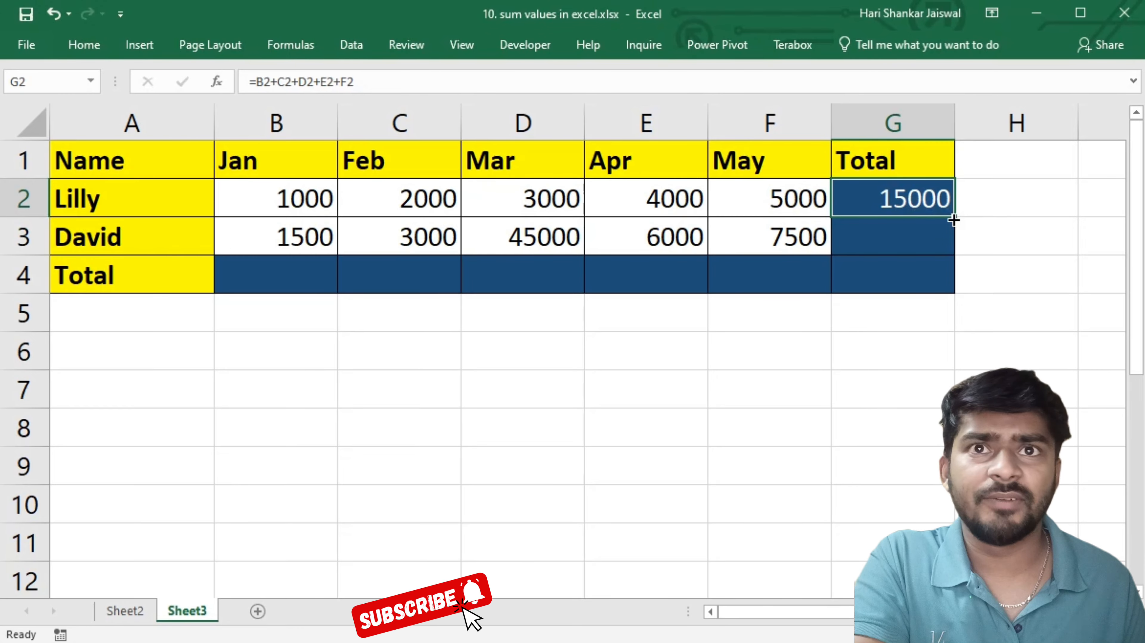
left_click_drag(953, 220, 954, 254)
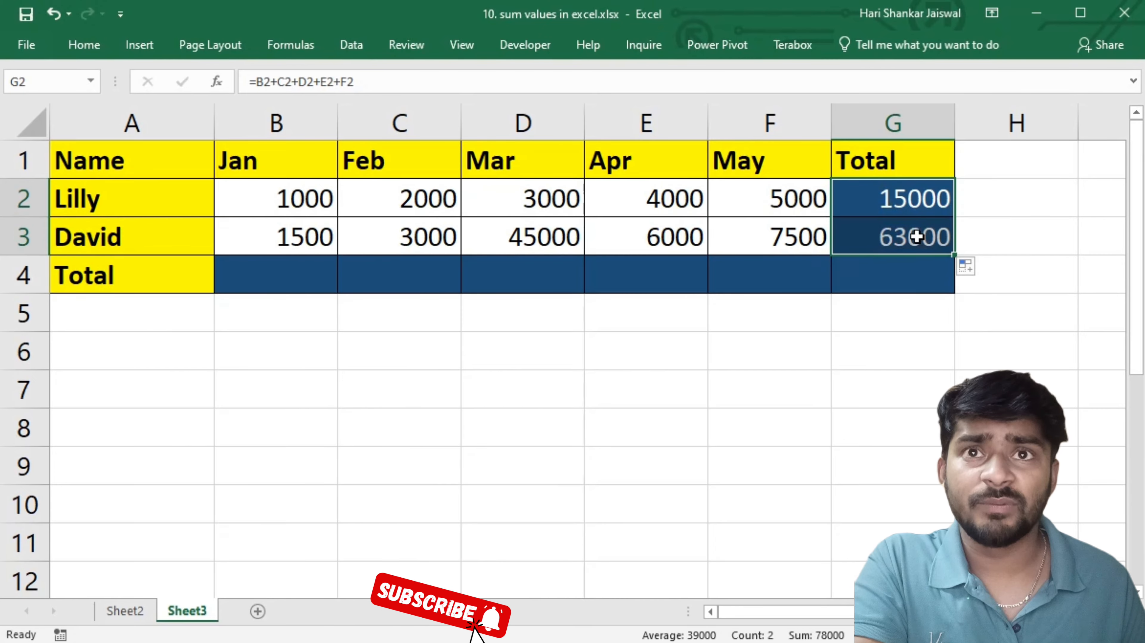
Replace the addition formula in G2 with =SUM(B2:F2)
left_click(922, 210)
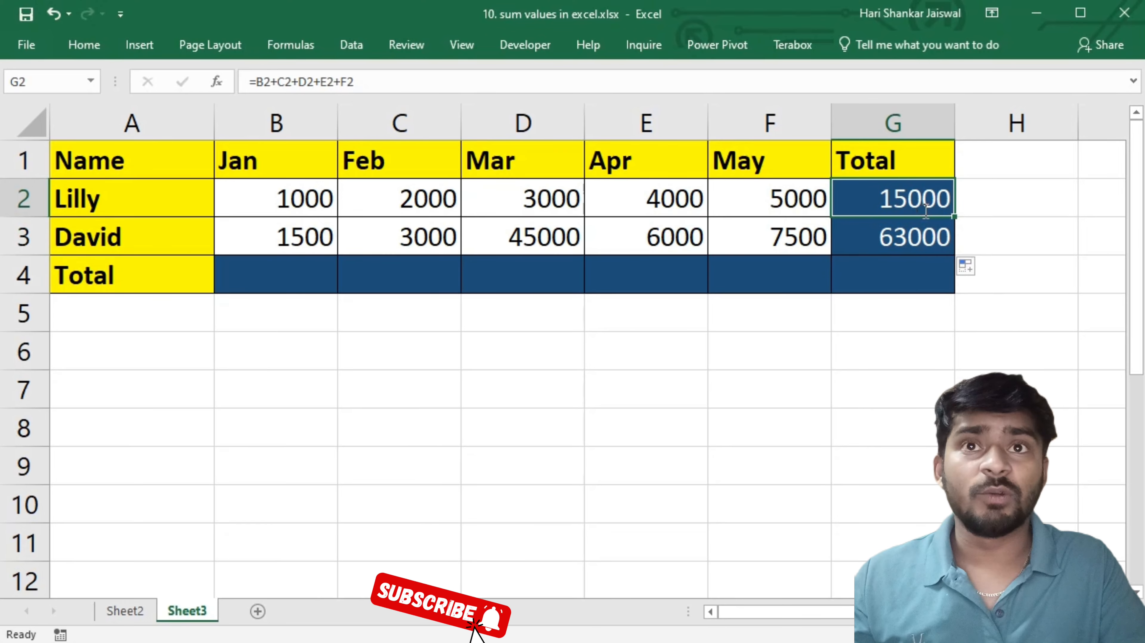
type("=sum")
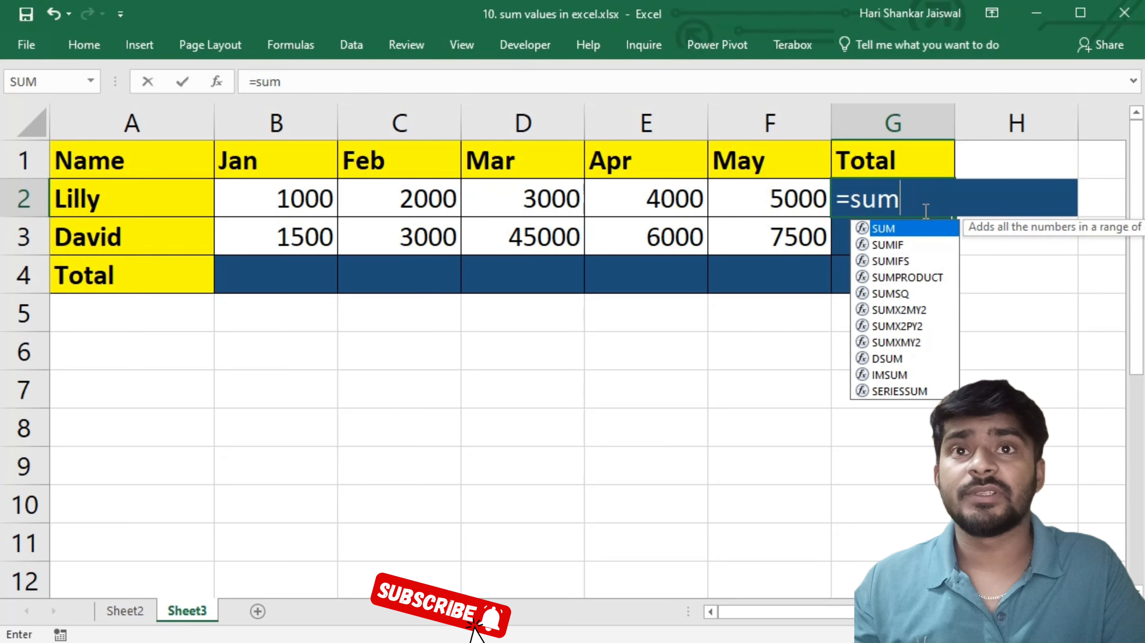
key("Tab")
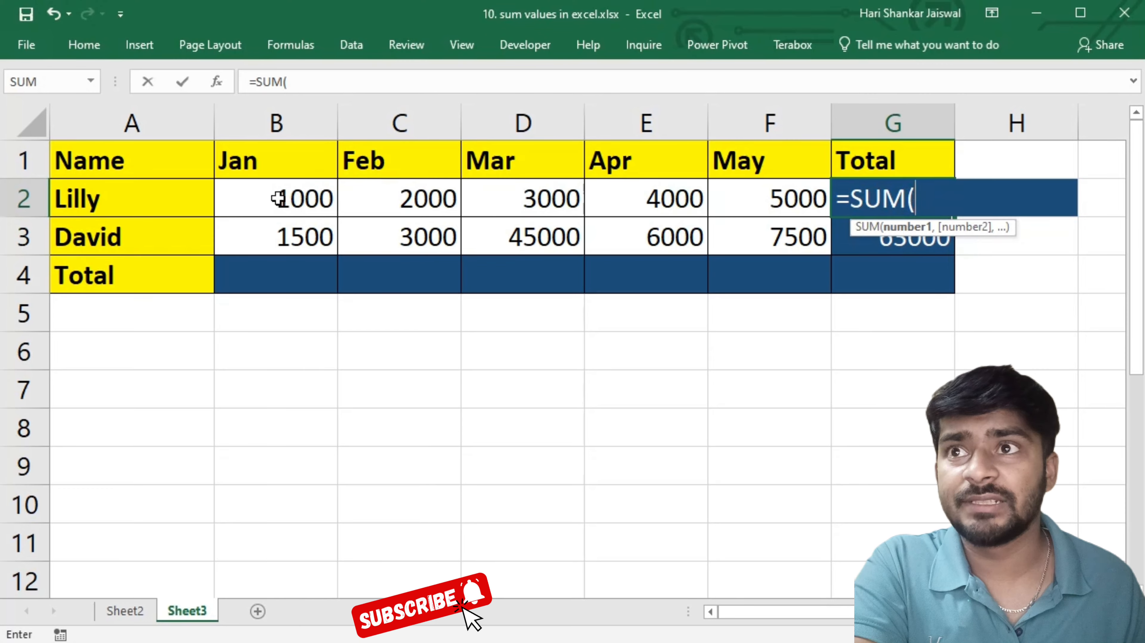
left_click_drag(278, 199, 738, 207)
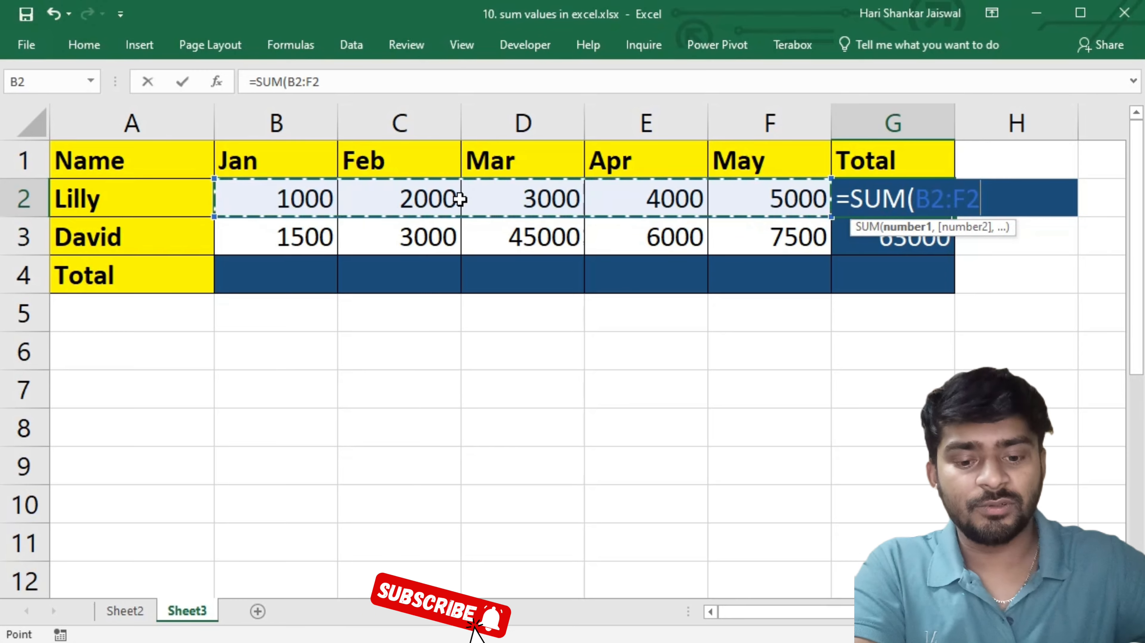
type(")")
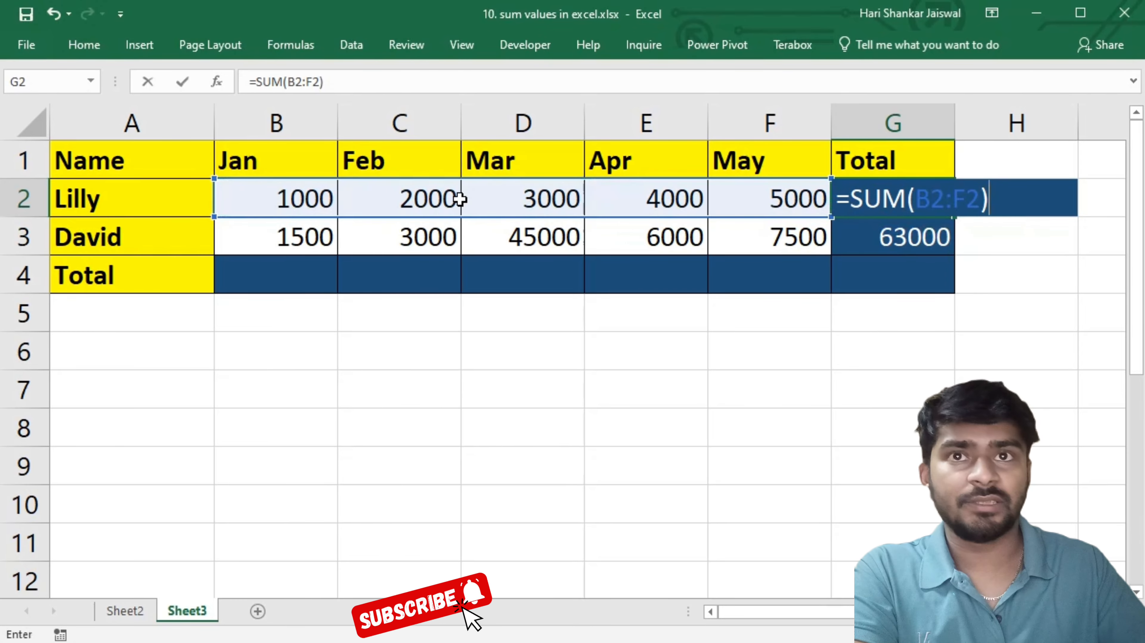
key("Return")
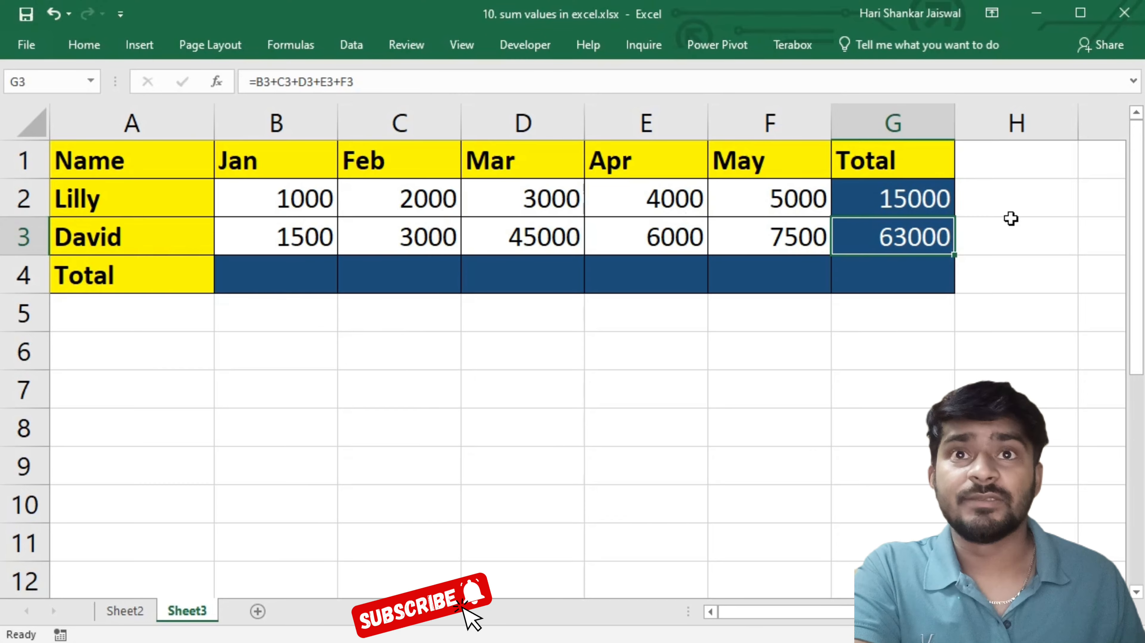
Fill the SUM formula from G2 down to G3 and check the formula in both cells
left_click(883, 198)
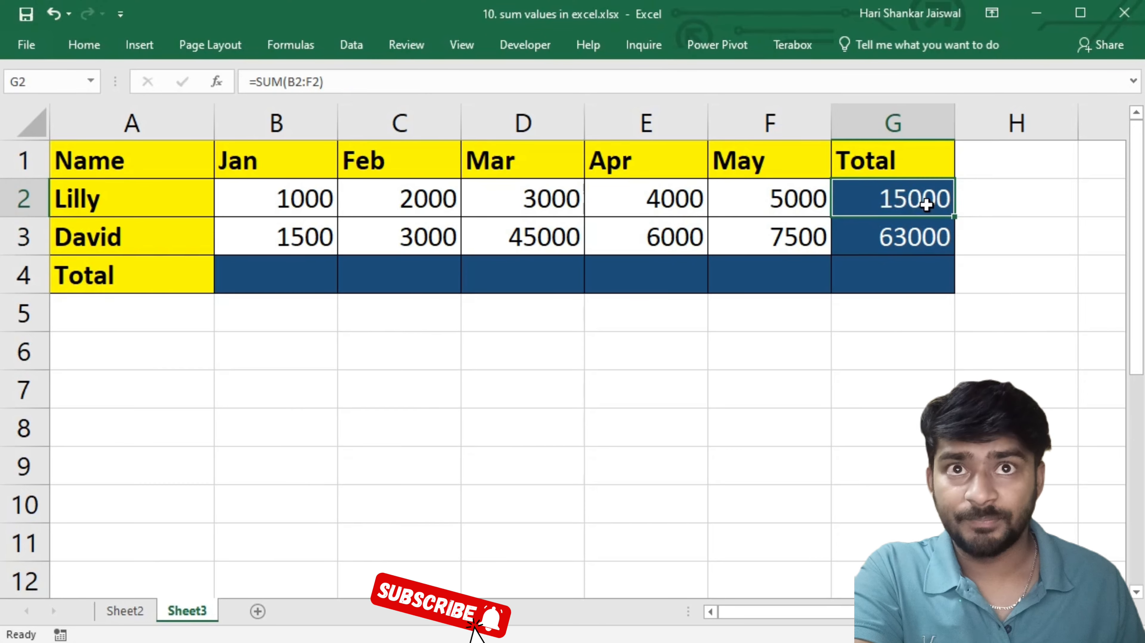
left_click_drag(953, 217, 949, 246)
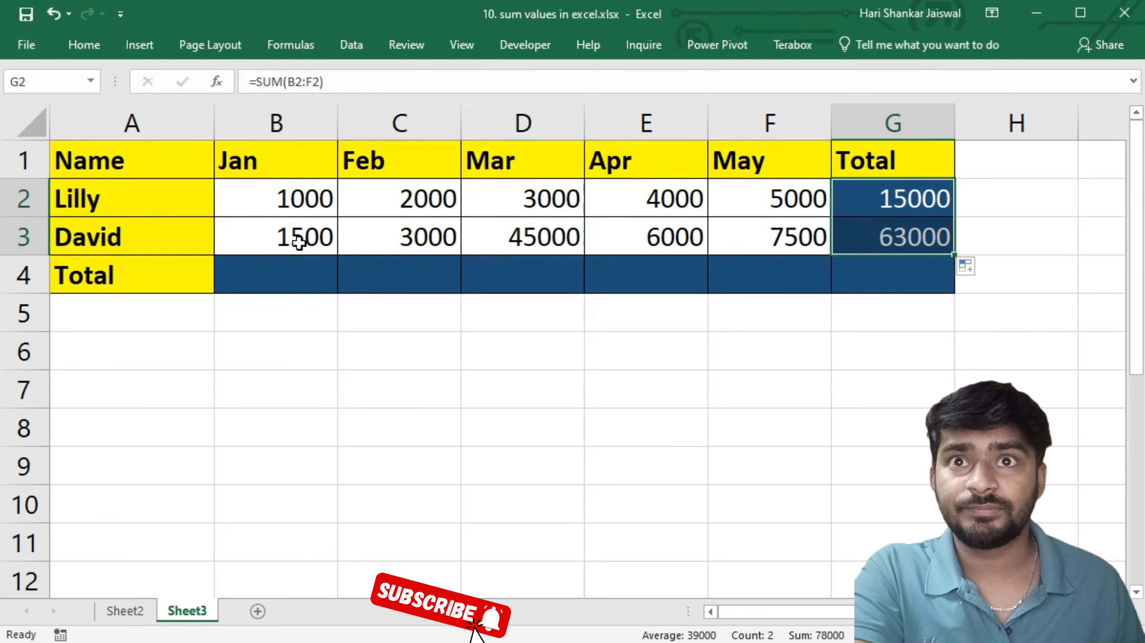
left_click(884, 205)
left_click(901, 241)
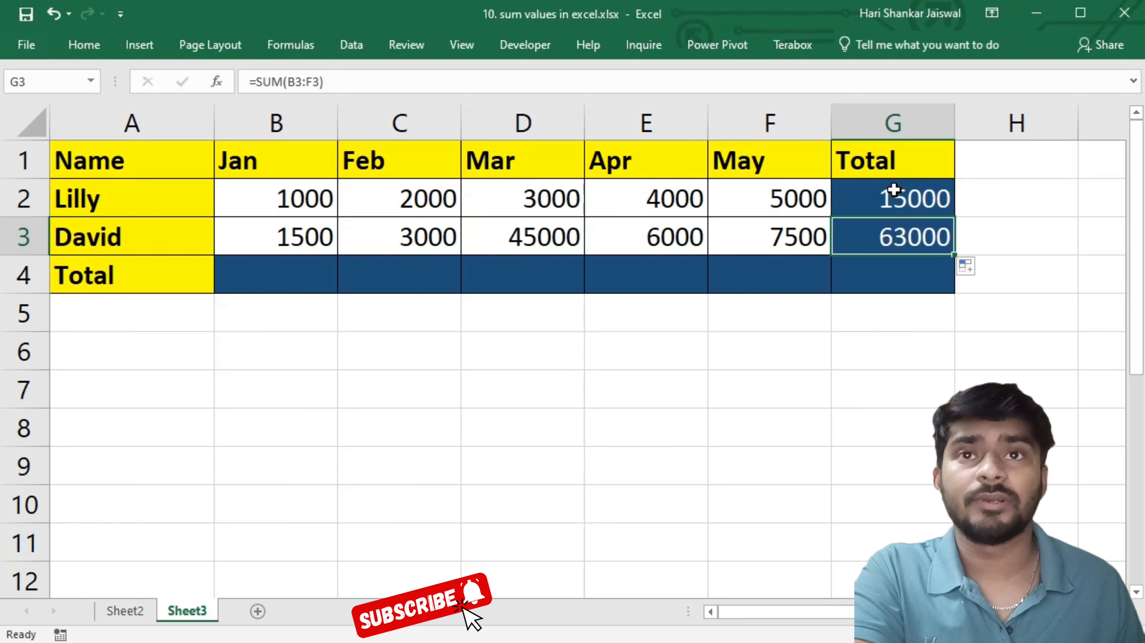
left_click(294, 281)
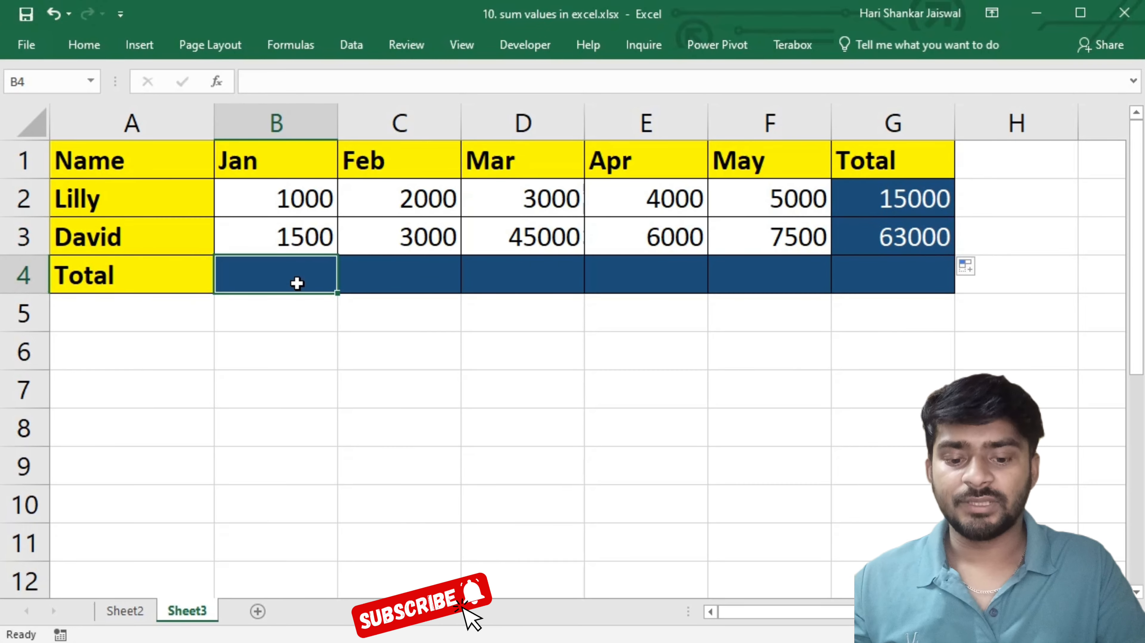
type("=sum")
key("Tab")
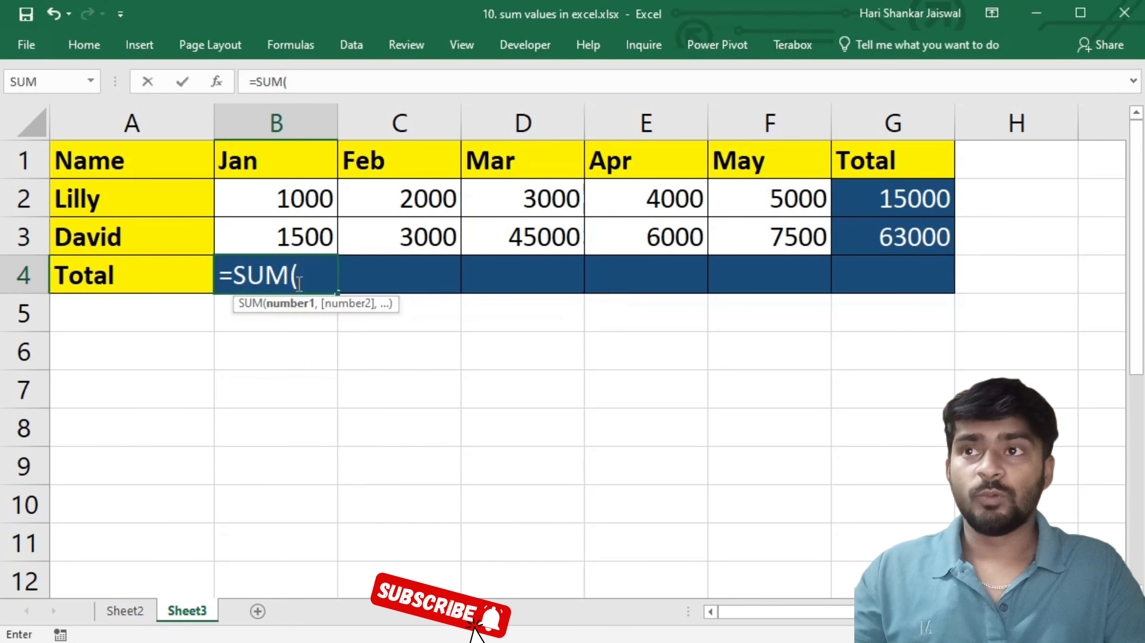
key("Escape")
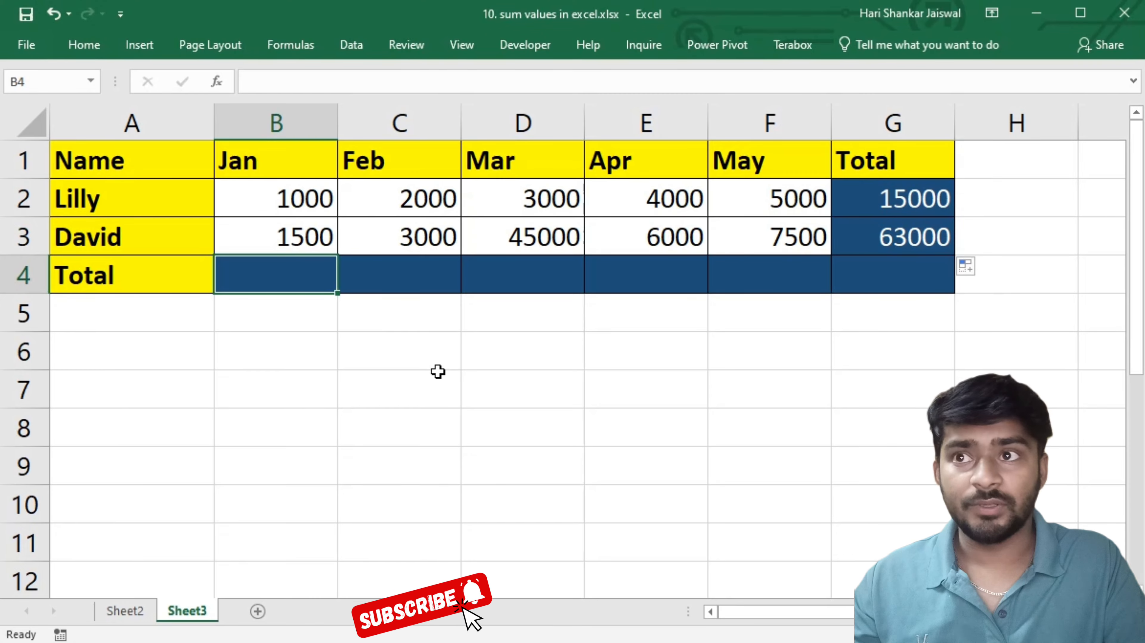
key("alt+equal")
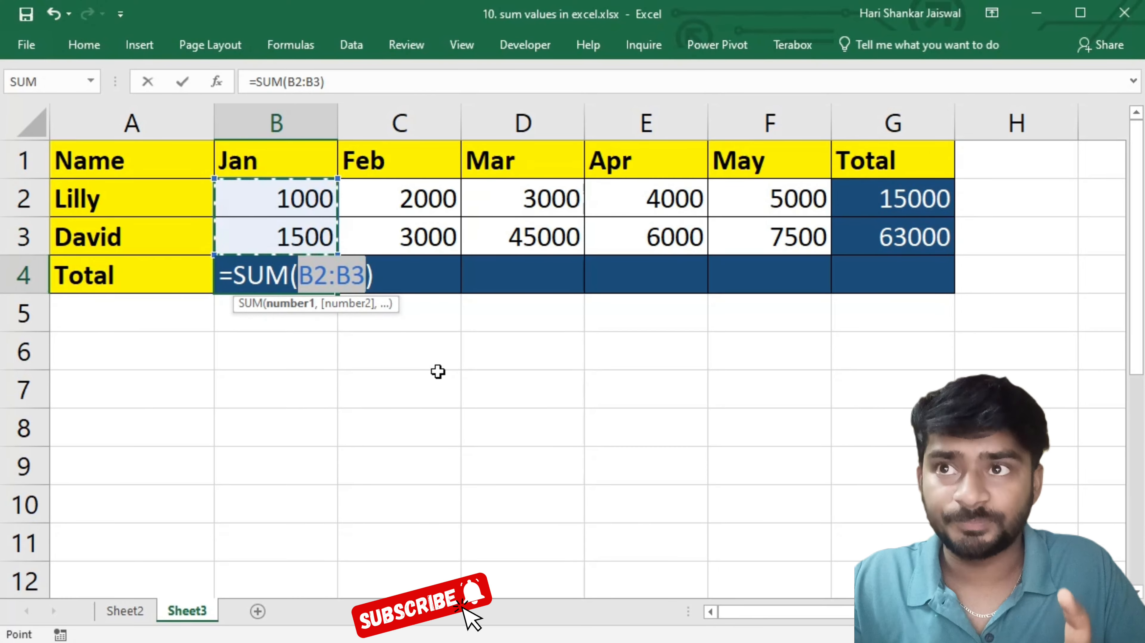
key("ctrl+Return")
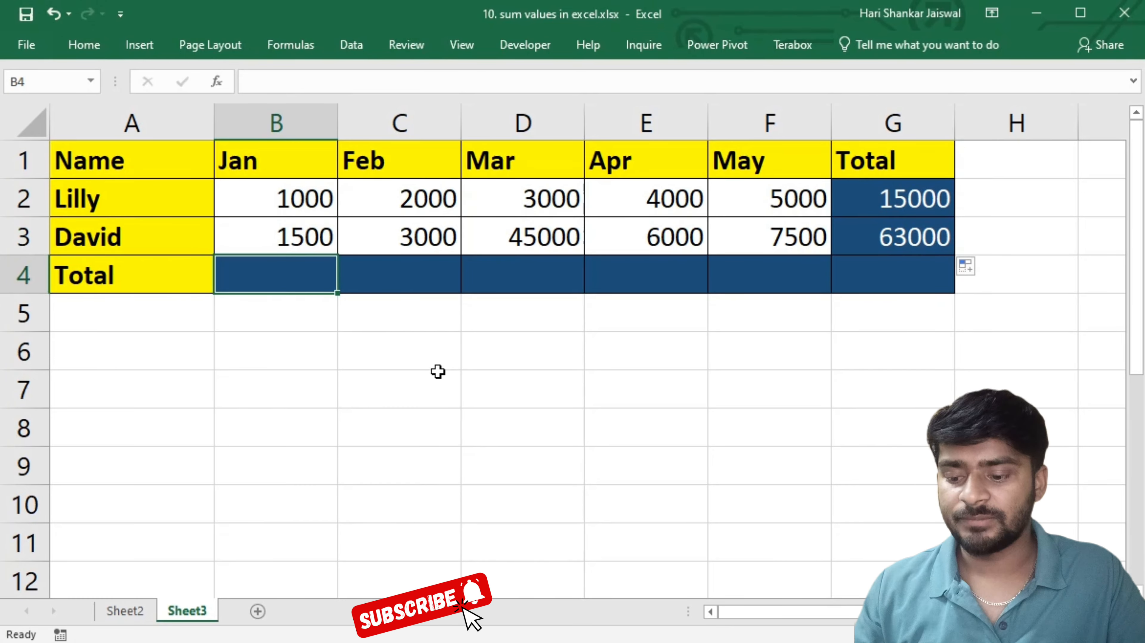
Total the Jan column in B4 with AutoSum as =SUM(B2:B3) and fill the formula across to F4
key("alt+equal")
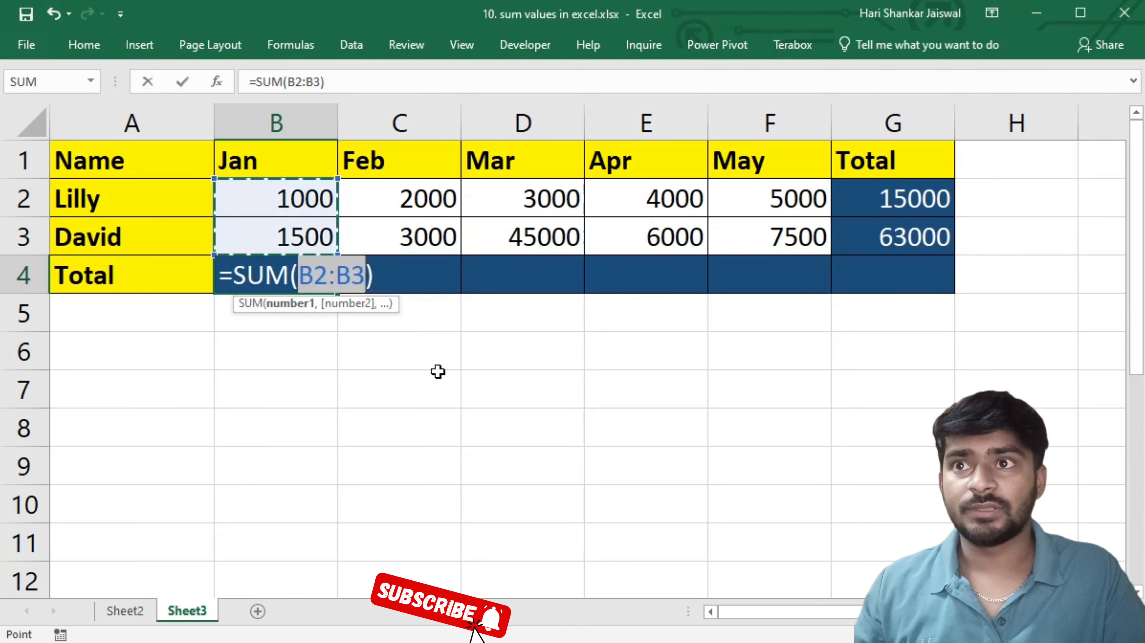
key("Return")
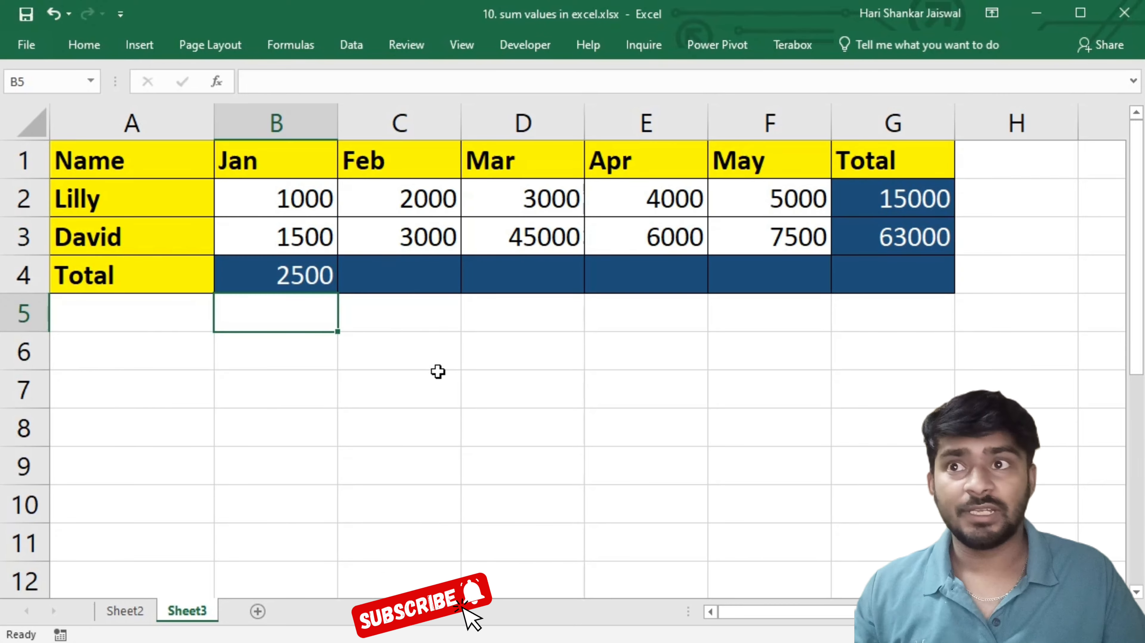
key("Up")
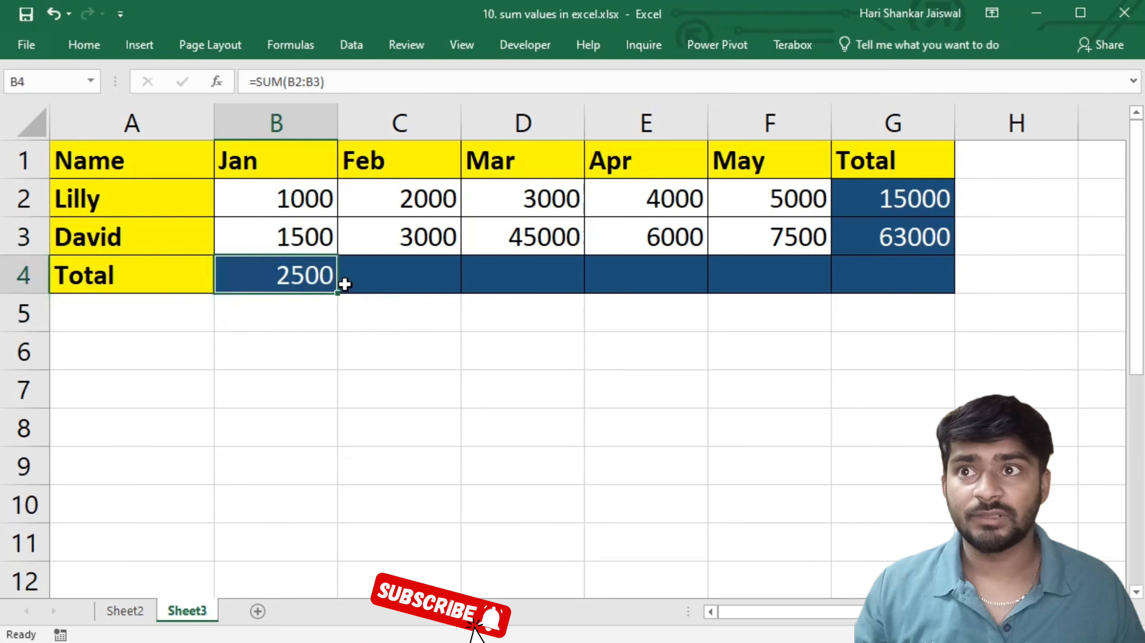
left_click_drag(339, 294, 826, 297)
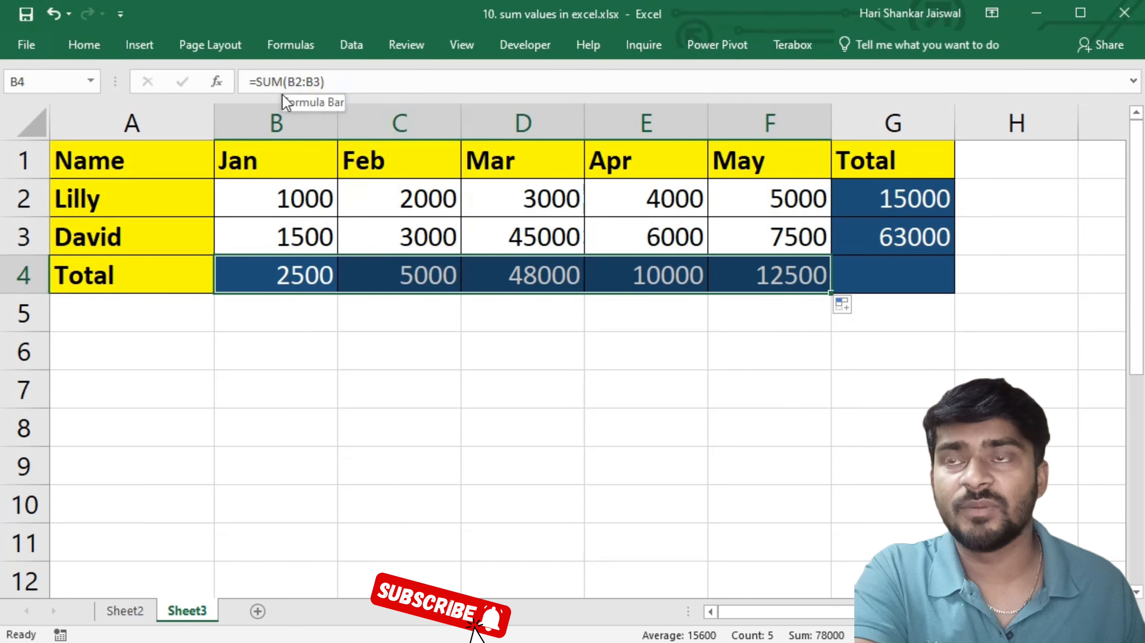
left_click(523, 281)
left_click(520, 397)
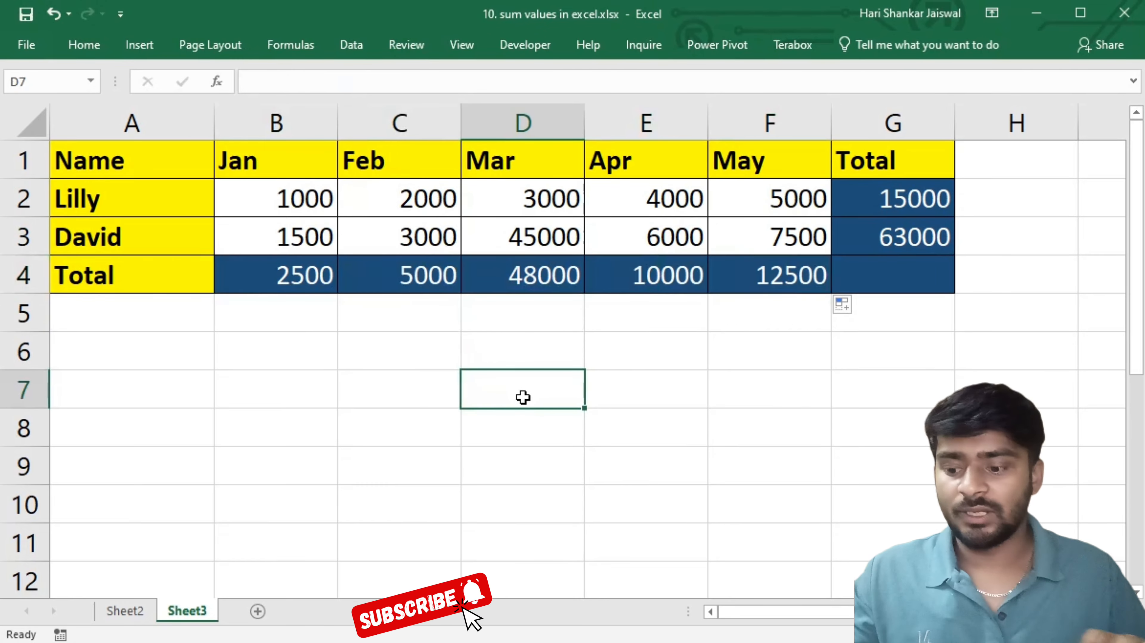
Enter the shortcut note "ALT +" in cell D7 below the table
type("ALT")
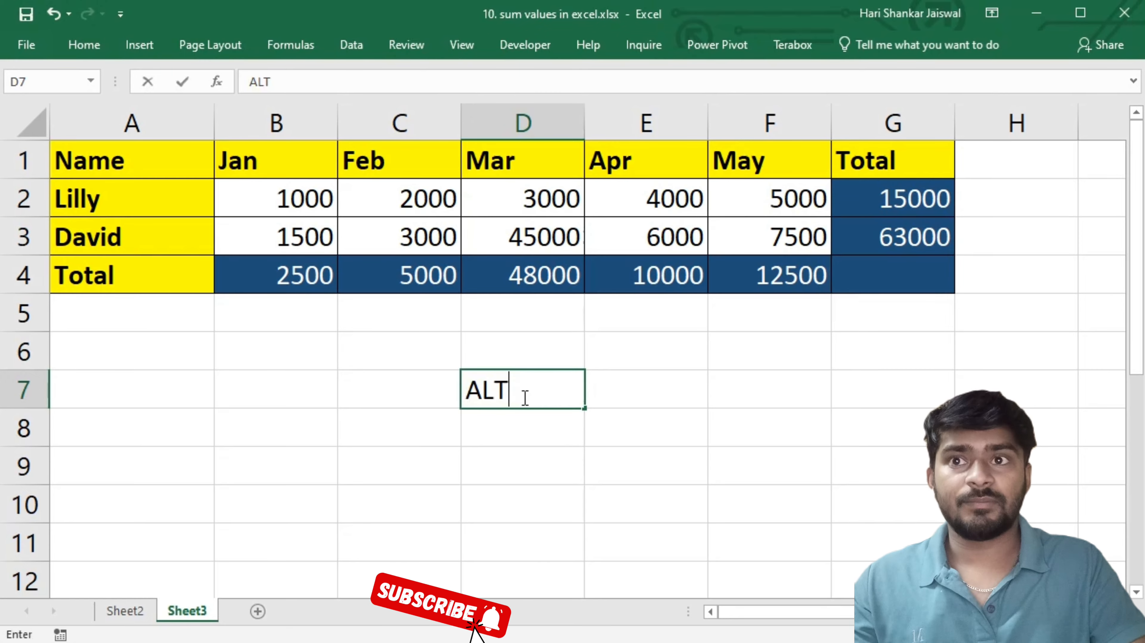
type(" +")
key("Return")
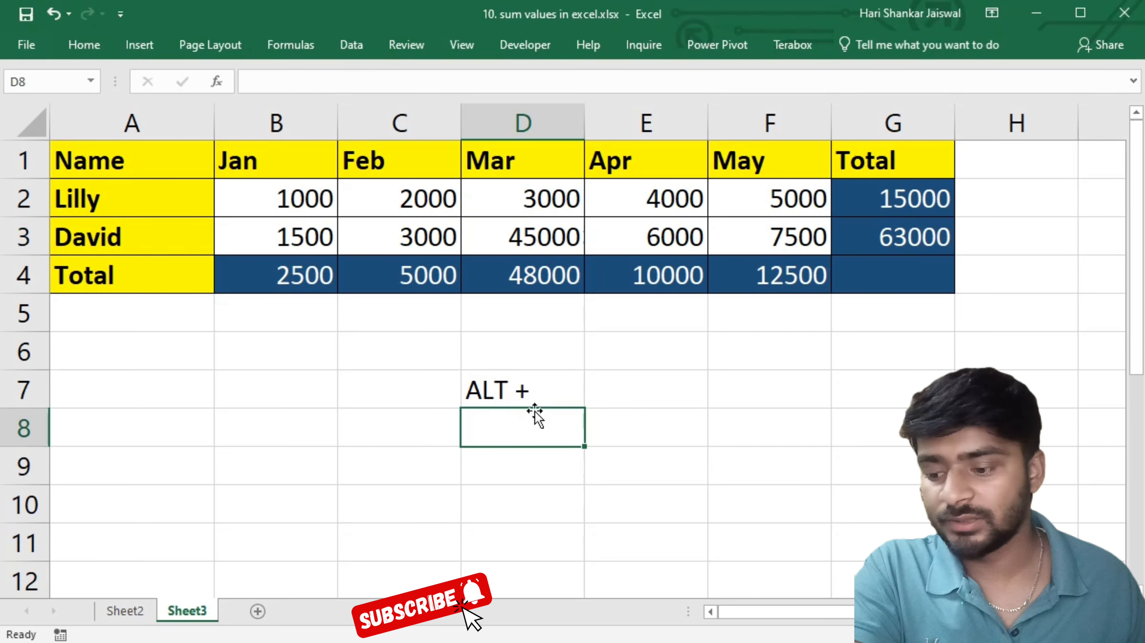
left_click(565, 395)
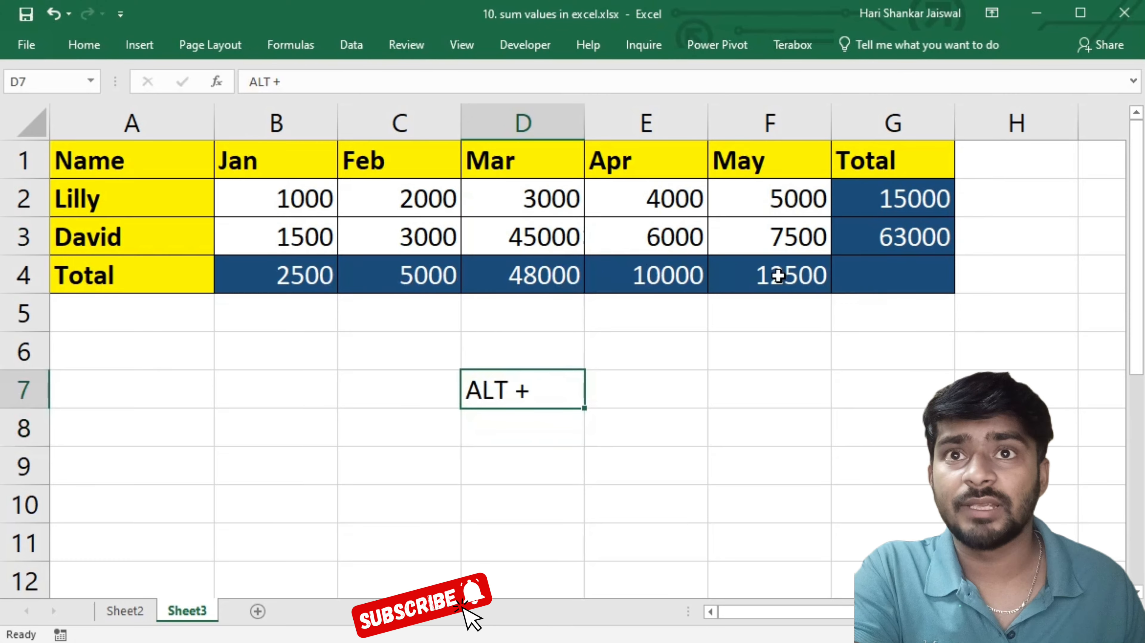
Calculate the grand total in G4 with AutoSum, trying the range B4:F4 before settling on =SUM(G2:G3)
left_click(769, 273)
left_click_drag(299, 282, 813, 276)
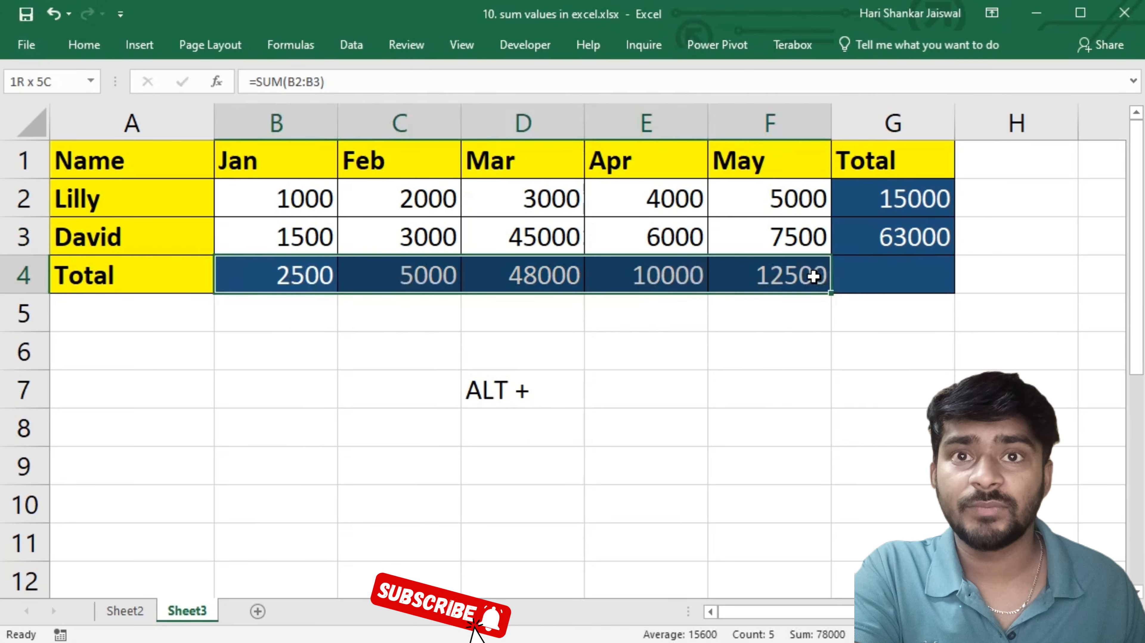
left_click(857, 272)
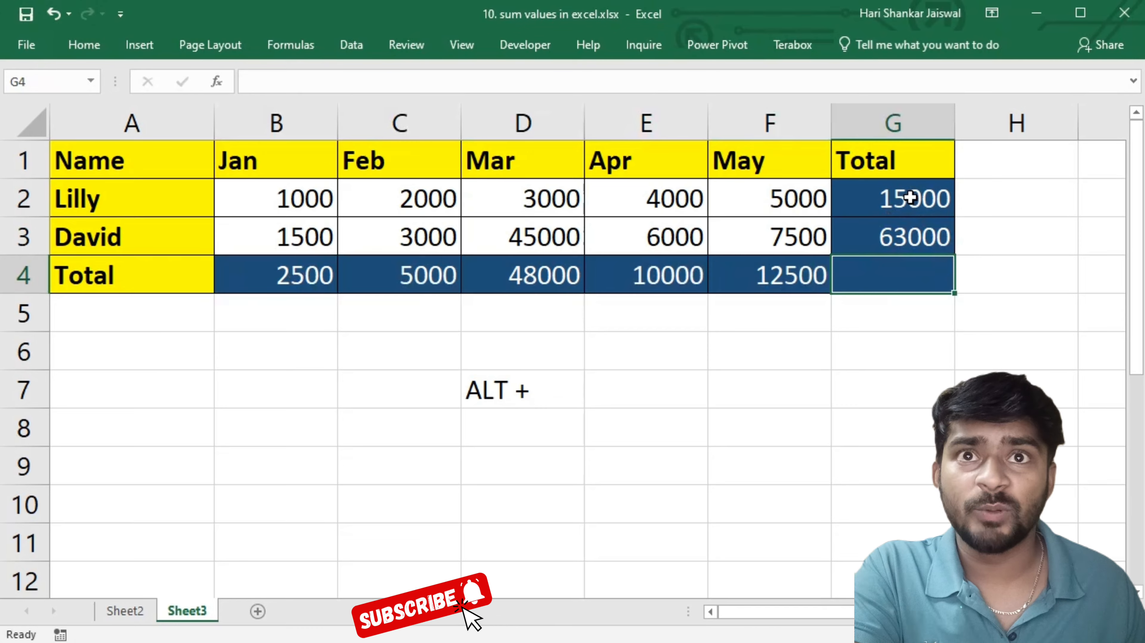
left_click_drag(344, 274, 785, 272)
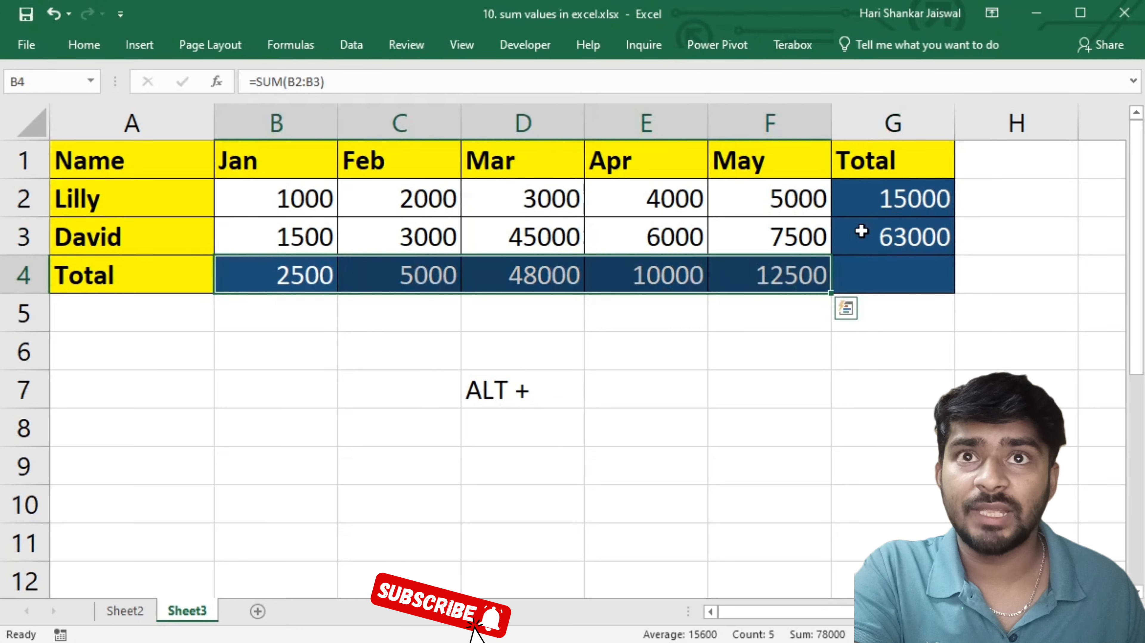
left_click_drag(890, 184, 897, 235)
left_click(907, 282)
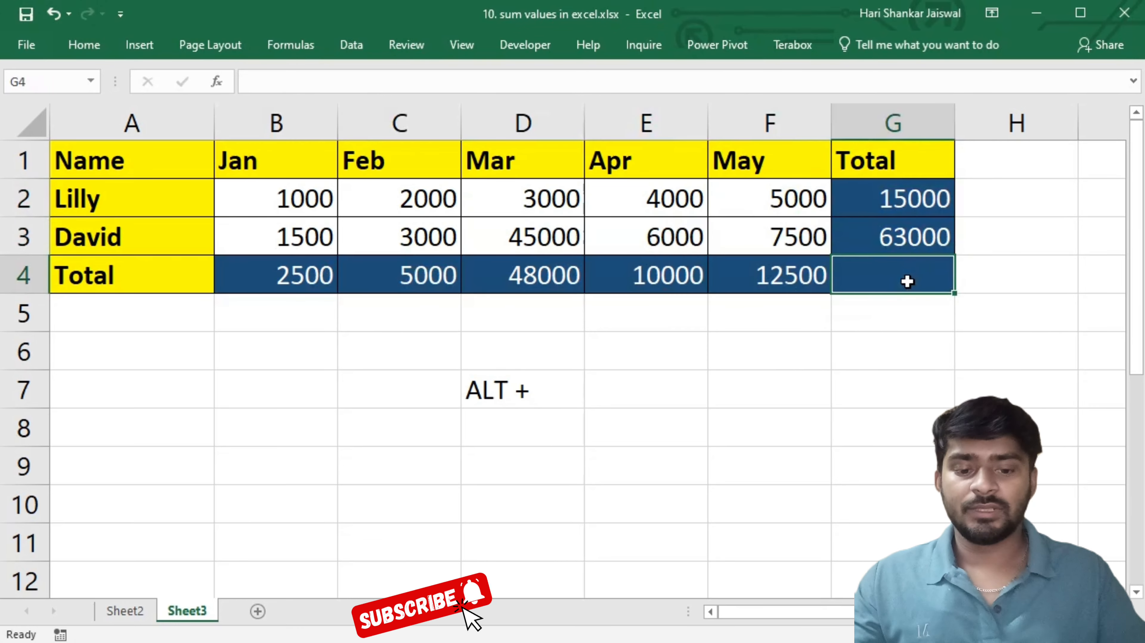
key("alt+equal")
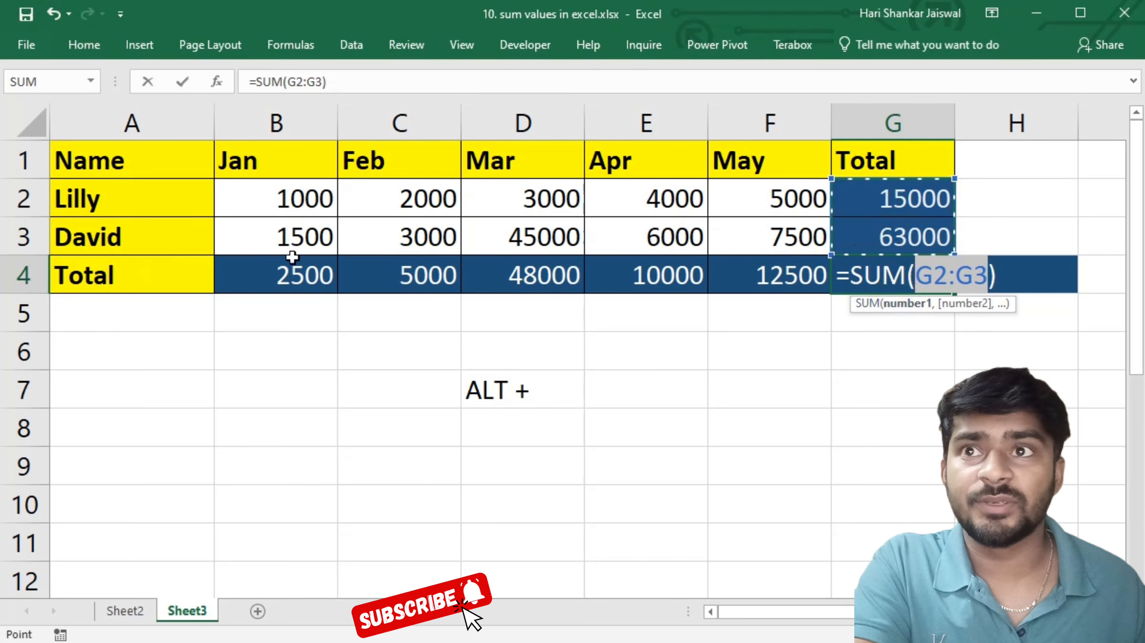
left_click_drag(221, 272, 747, 270)
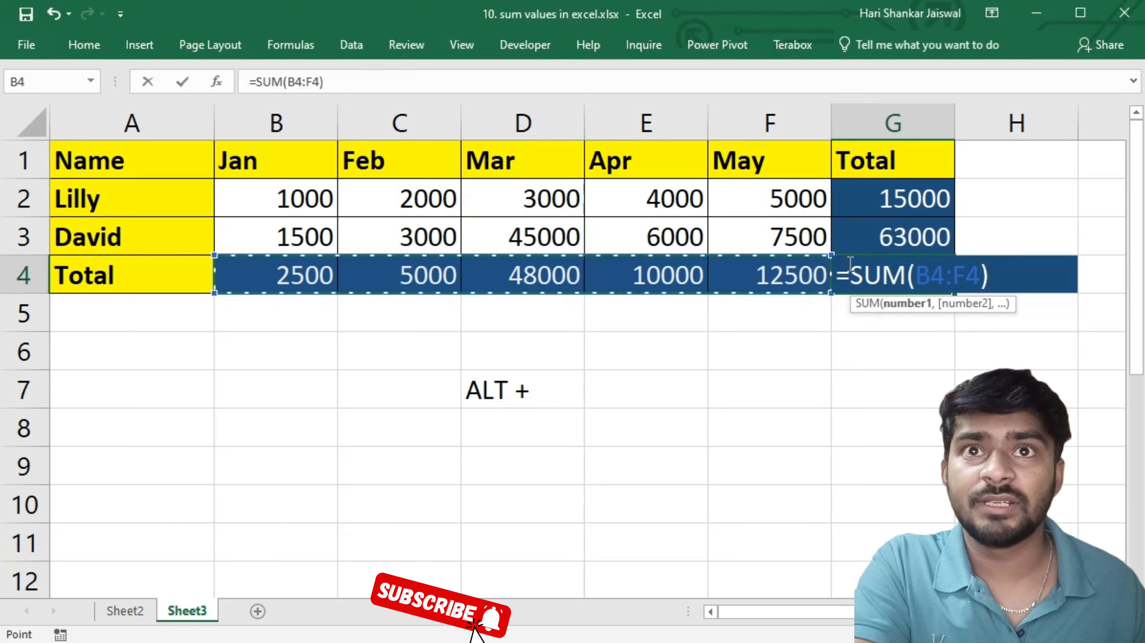
left_click(905, 200)
left_click_drag(905, 200, 913, 225)
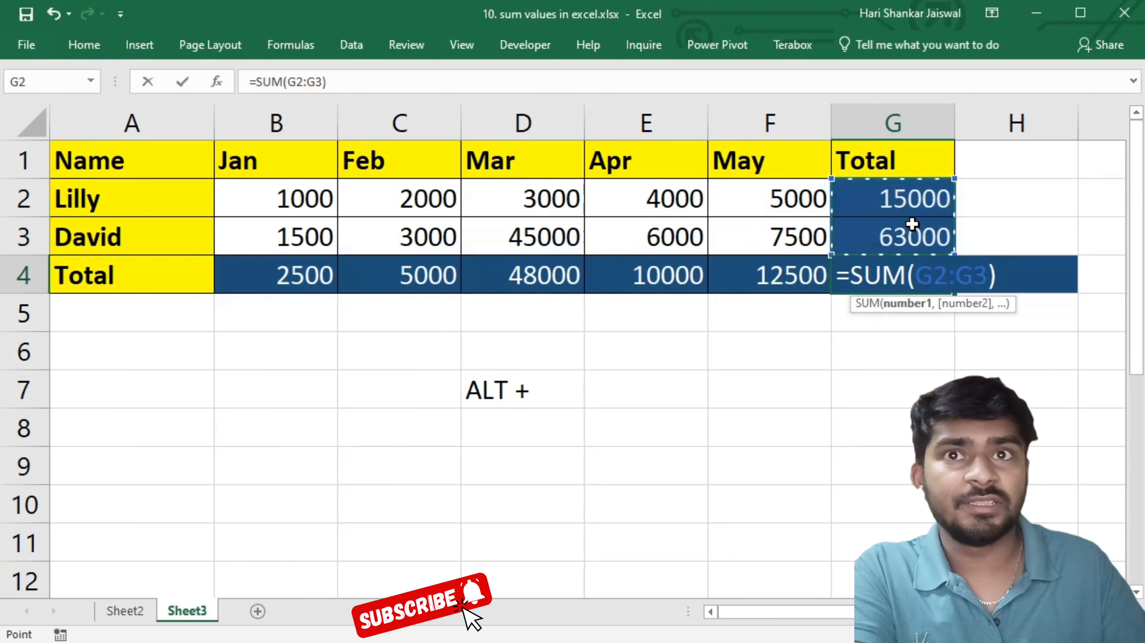
key("Return")
Check the sum of the column totals B4:F4 against the grand total and review the formula in B4
left_click_drag(805, 275, 275, 283)
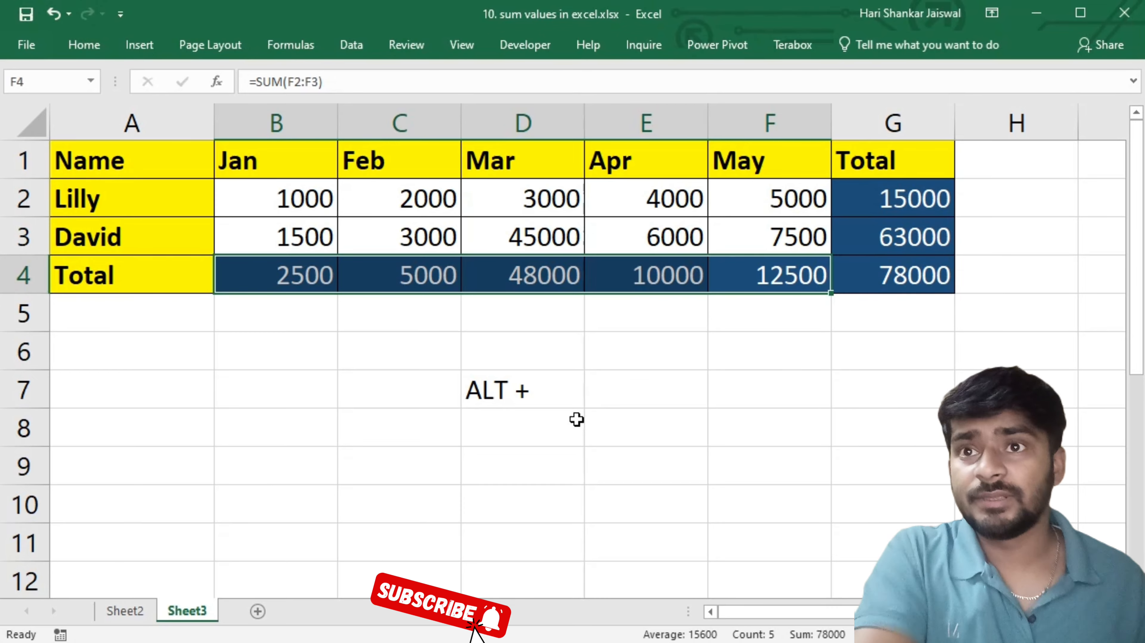
left_click(687, 392)
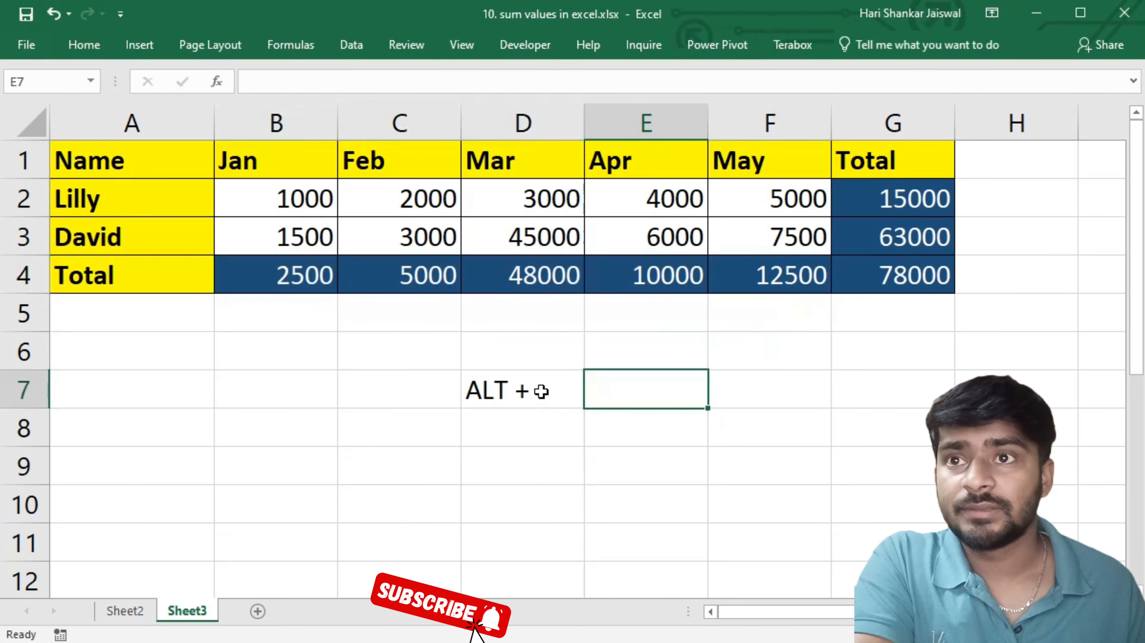
left_click(294, 287)
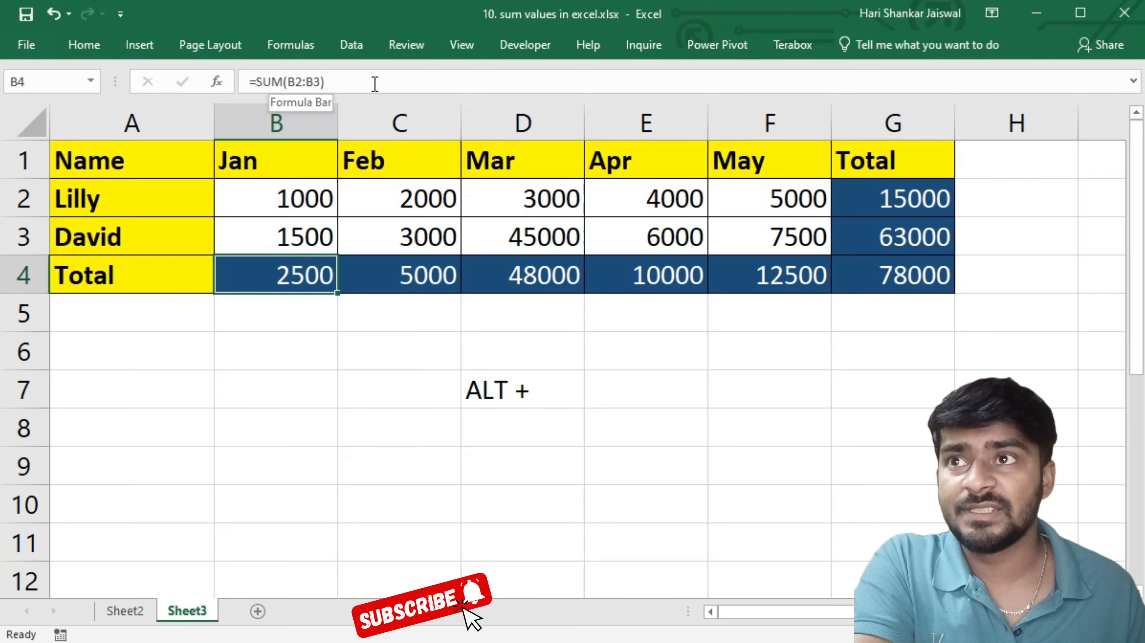
left_click(554, 353)
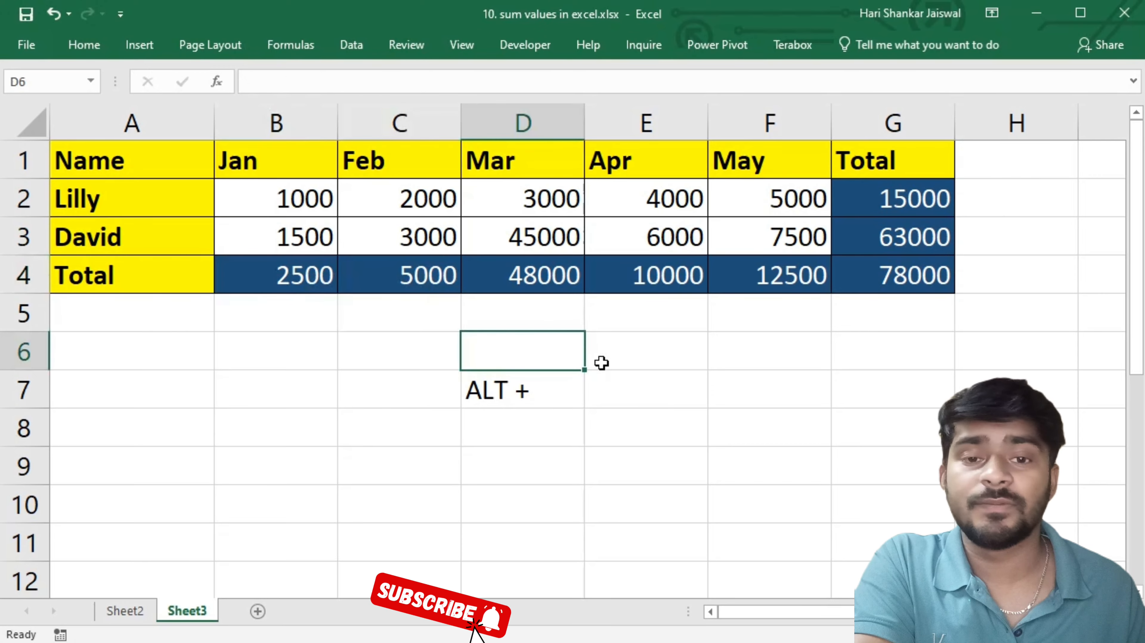